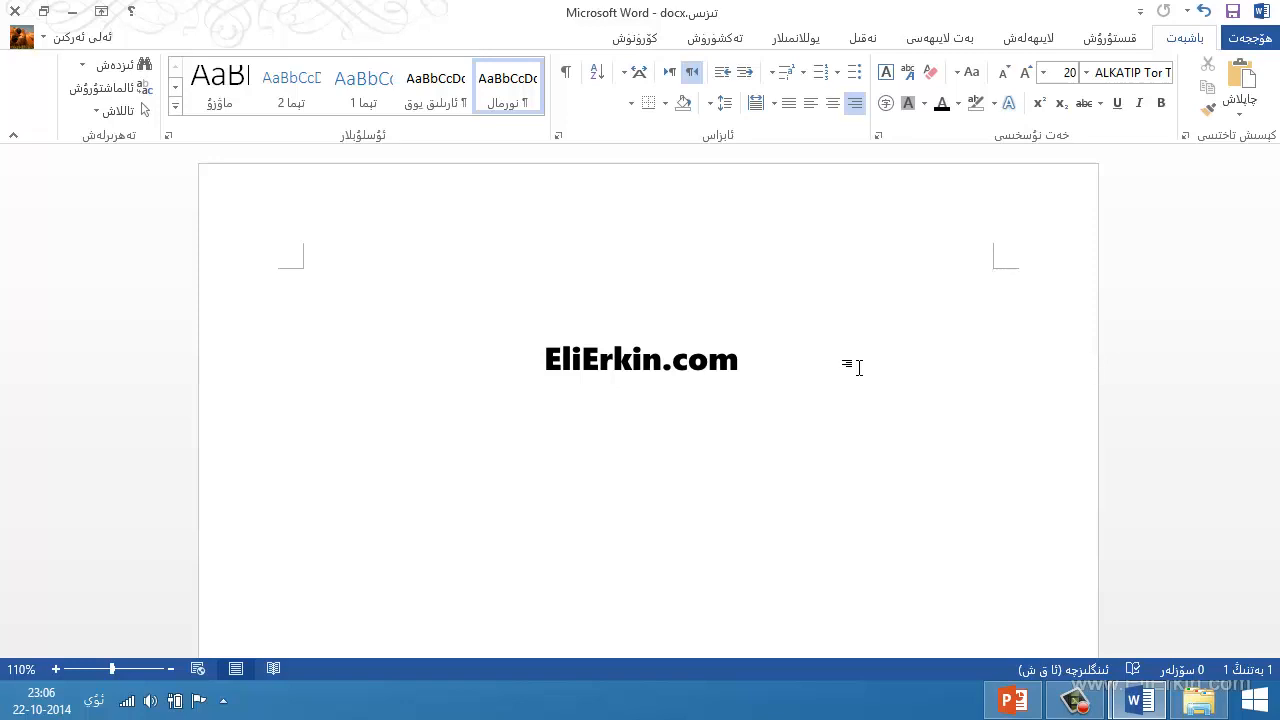
# Enter the title مۈشۈك on the first line and start a new paragraph below it
pyautogui.write('مۇ')
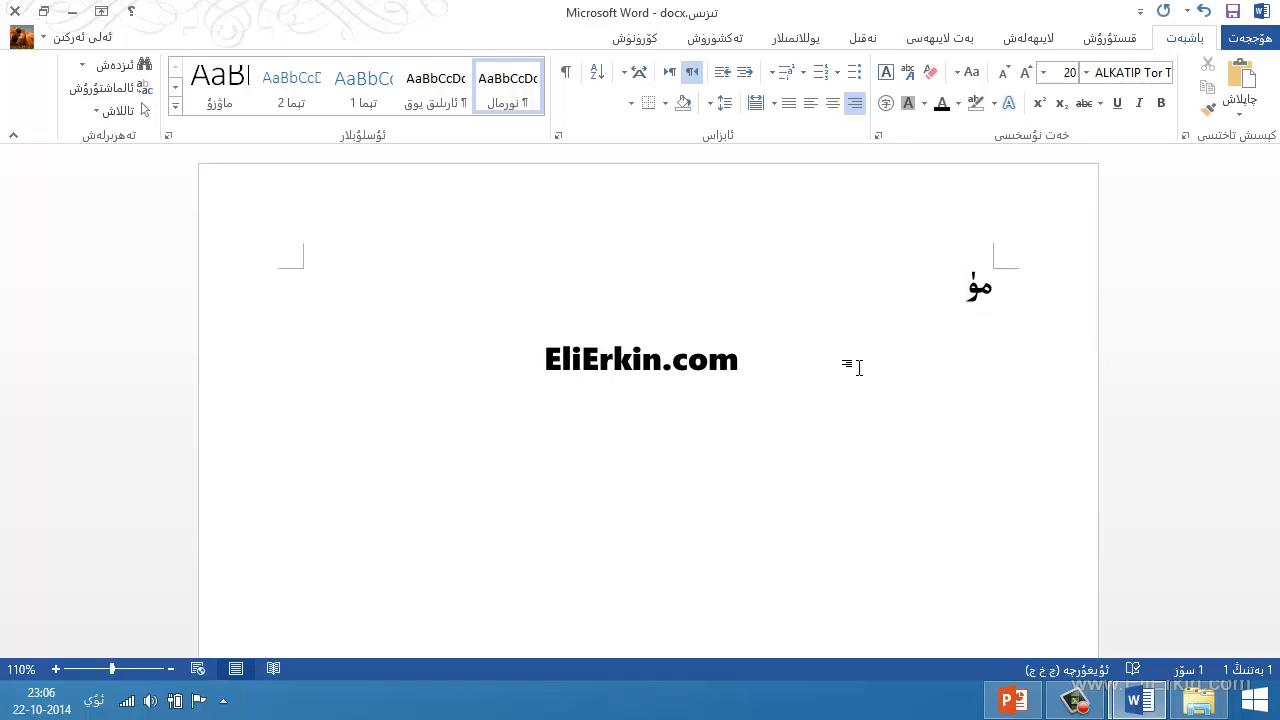
pyautogui.write('شۇك')
pyautogui.press('Return')
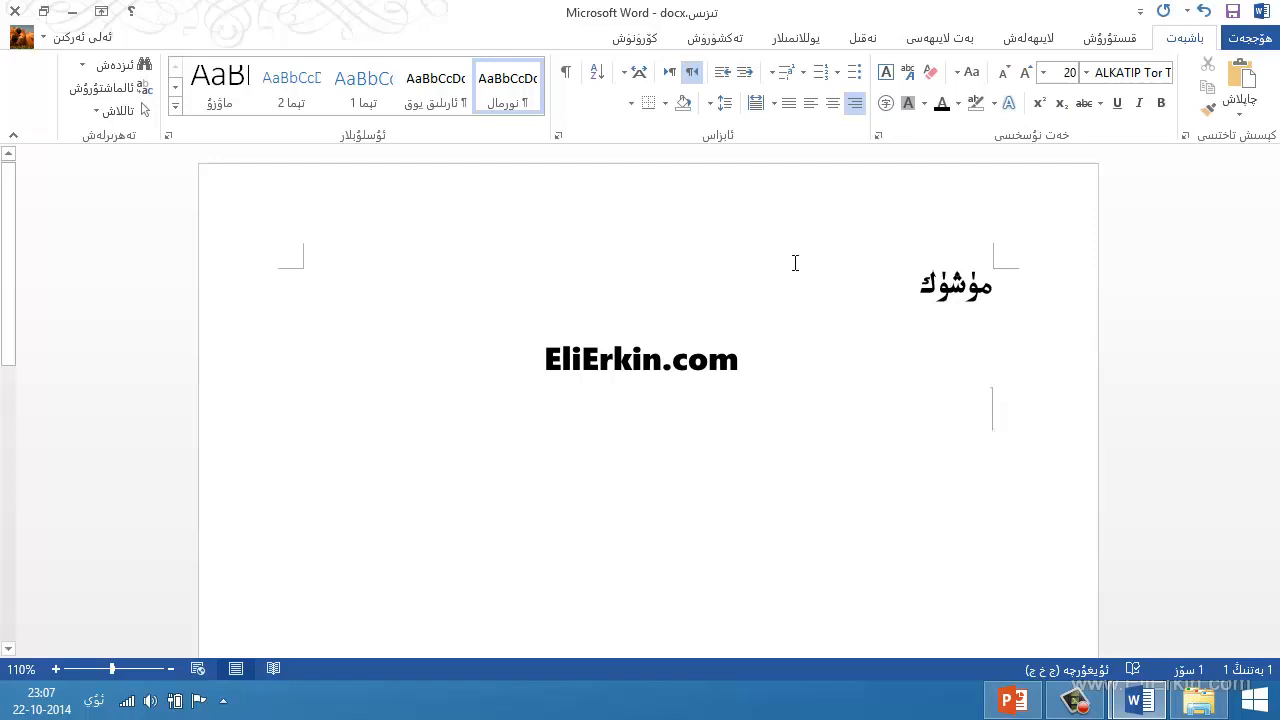
# Turn the empty paragraph below the title into a bulleted list item, trying the numbered format in between
pyautogui.click(853, 73)
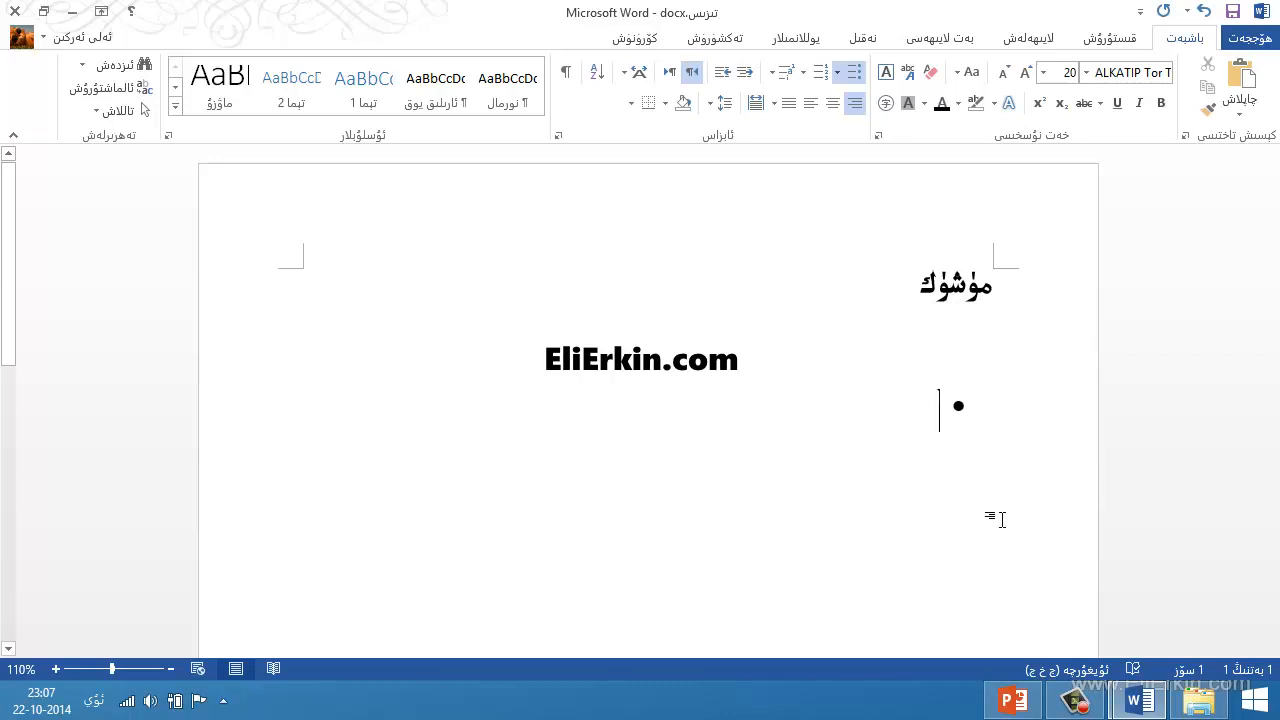
pyautogui.click(820, 72)
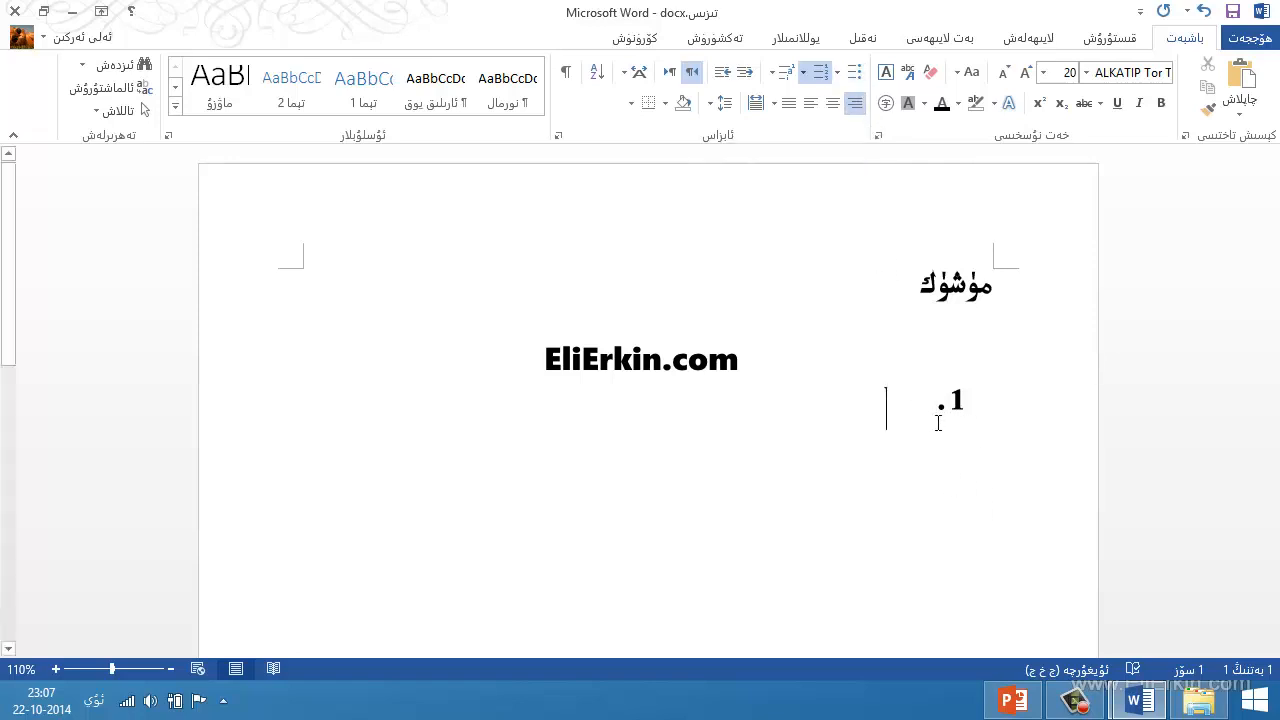
pyautogui.click(854, 80)
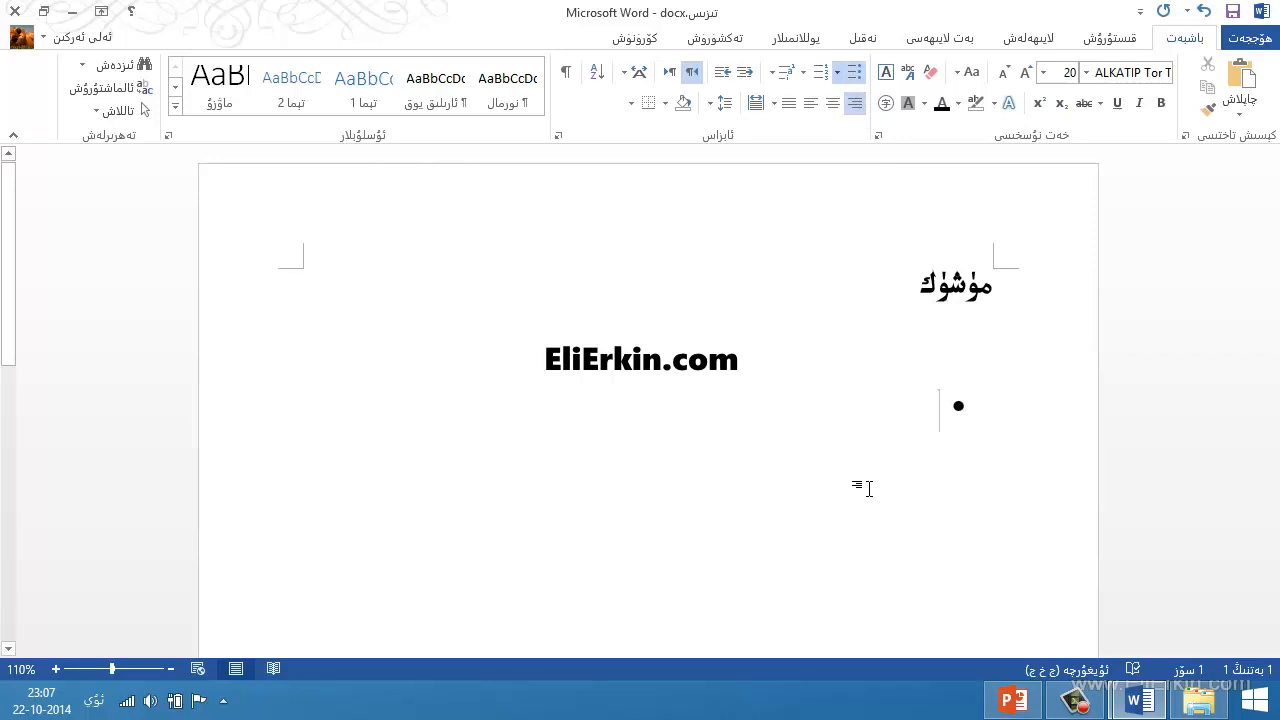
# Enter the first two bullet items, مۈشۈك ھەققىدە and مۈشۈكنىڭ ياشاش ئادىتى, and start a third bullet
pyautogui.write('مۇشۇ')
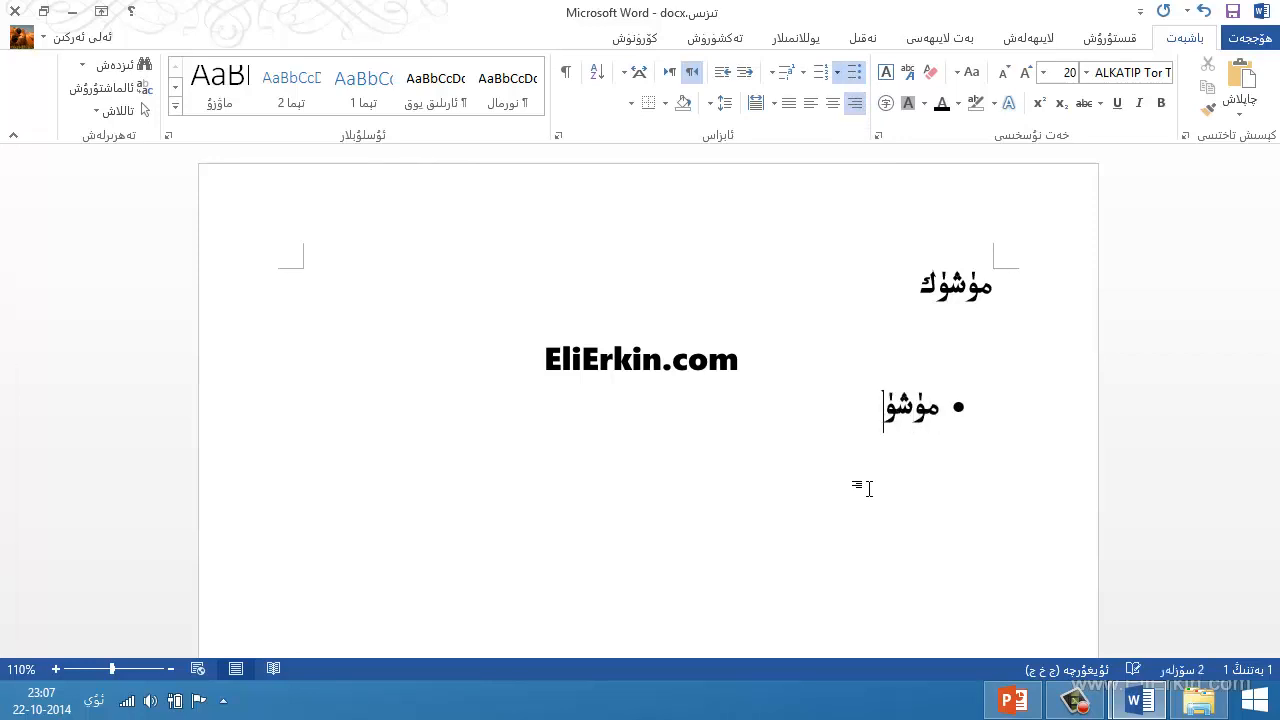
pyautogui.write('ك ھەققىدە')
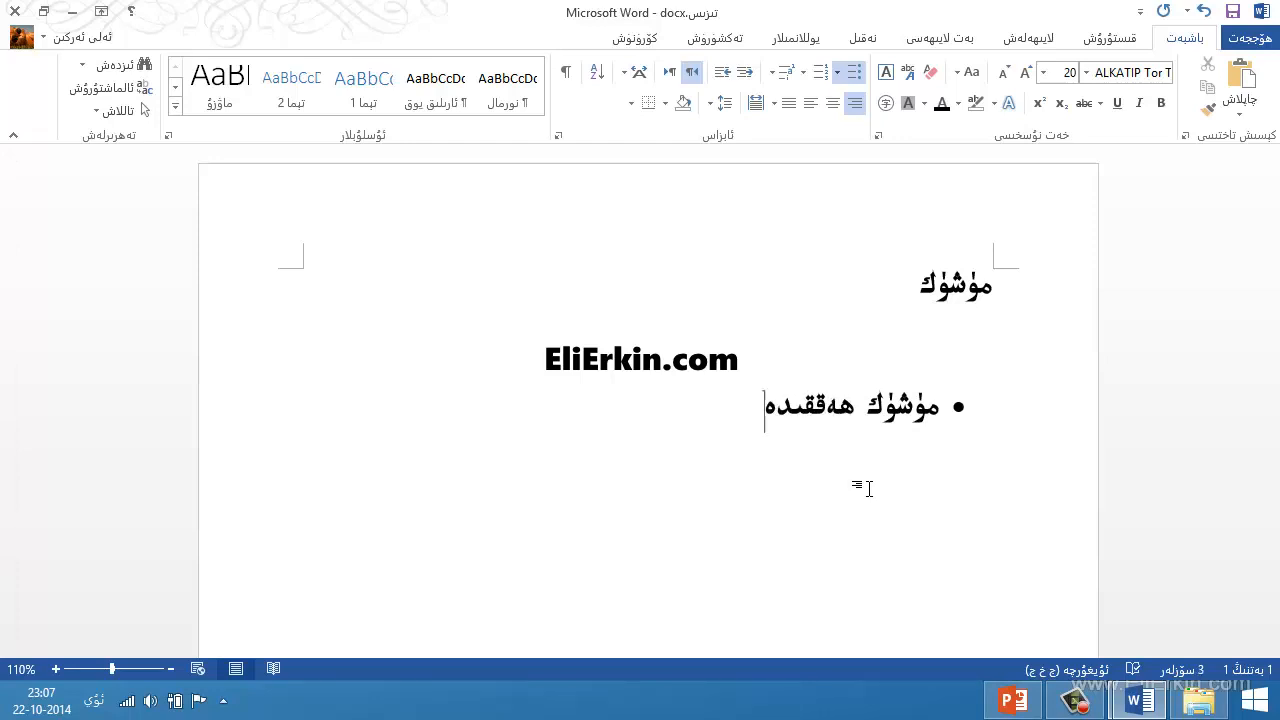
pyautogui.press('Return')
pyautogui.write('مۇشۇ')
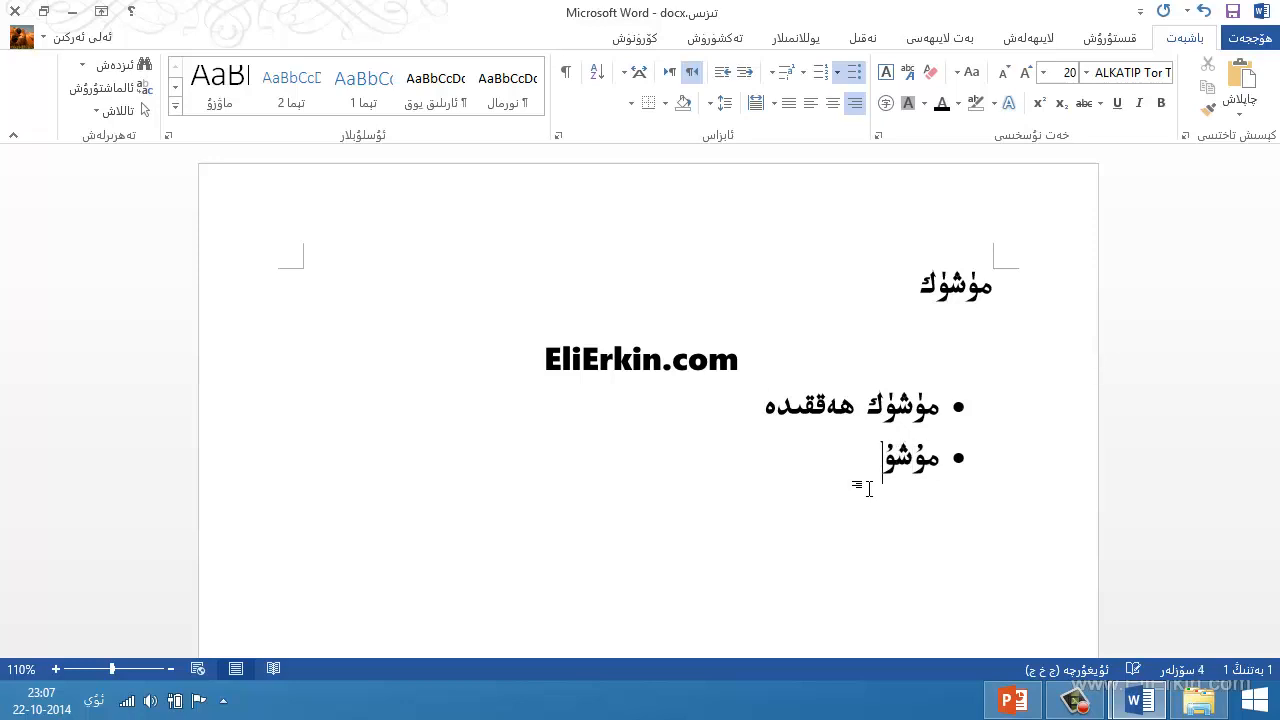
pyautogui.press('BackSpace')
pyautogui.press('BackSpace')
pyautogui.write('شۈكنىڭ ياشاش ئ')
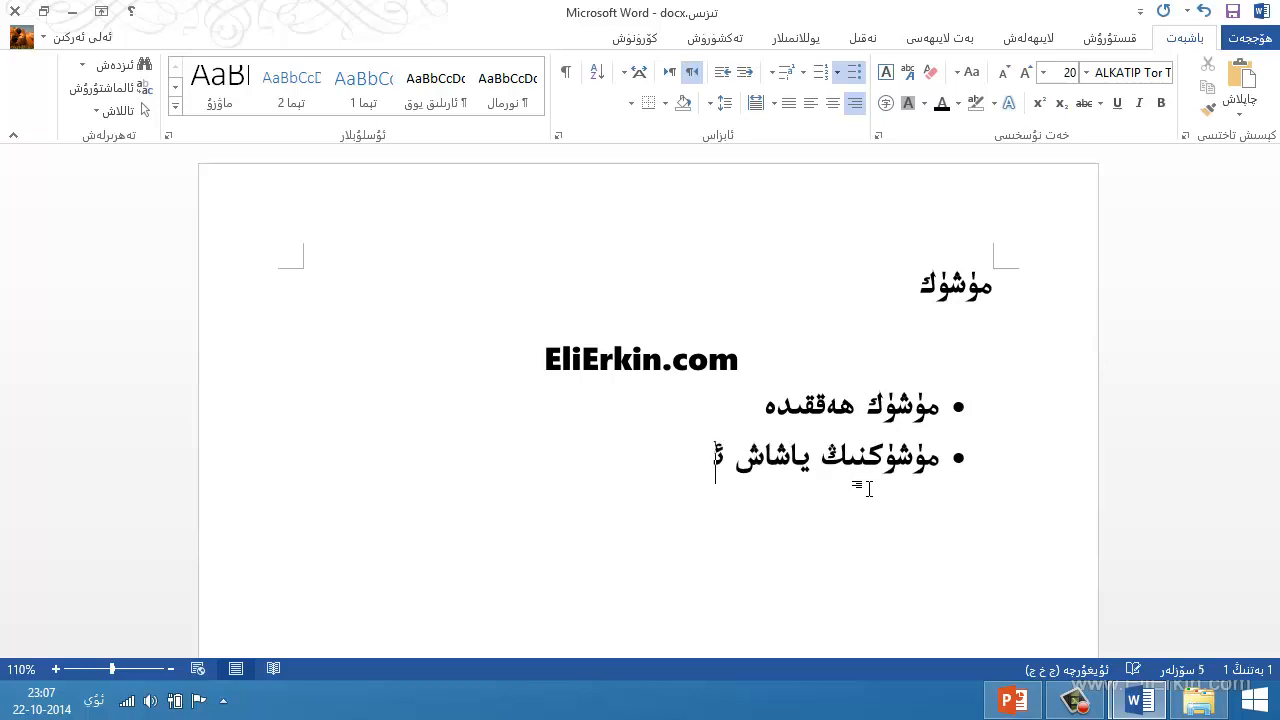
pyautogui.write('ادىتى')
pyautogui.press('Return')
# Enter the third and fourth bullet items, مۈشۈكنىڭ تۈرلىرى and مۈشۈكنىڭ پايدىلىق تەرەپلىرى, and start a fifth bullet
pyautogui.write('مۇ')
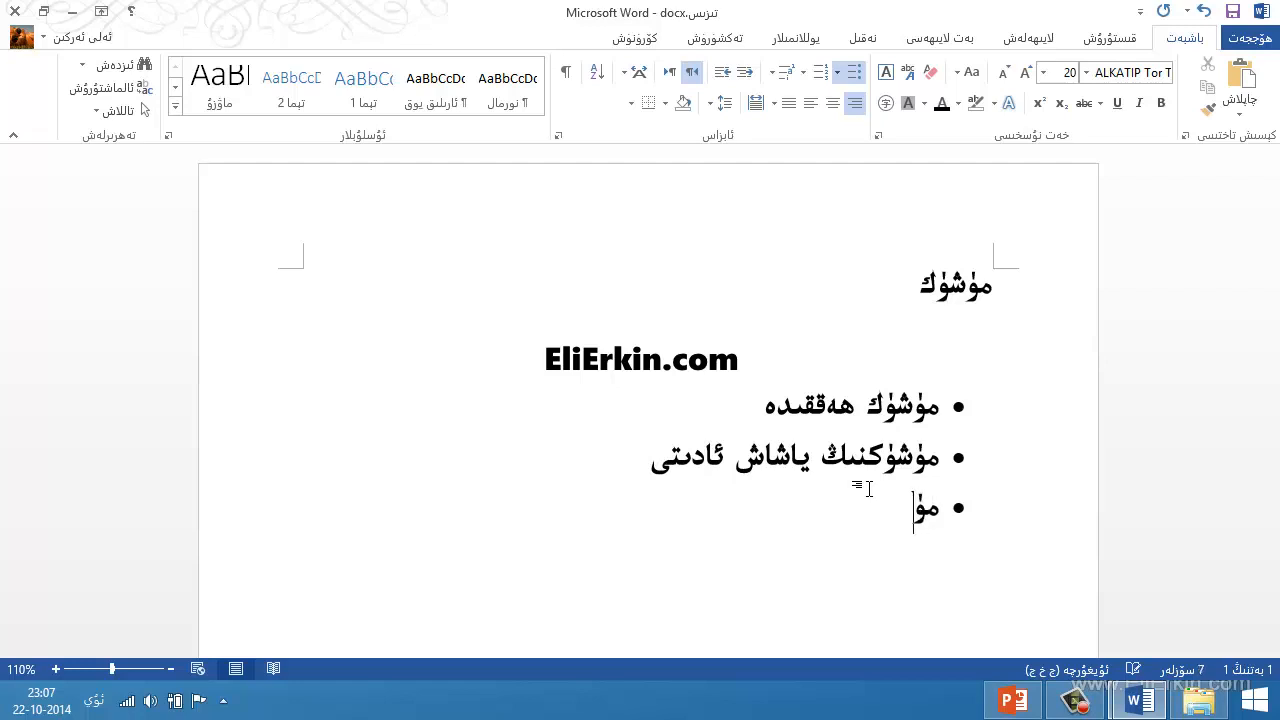
pyautogui.write('شۇكنىڭ تۇرلىرى')
pyautogui.press('Return')
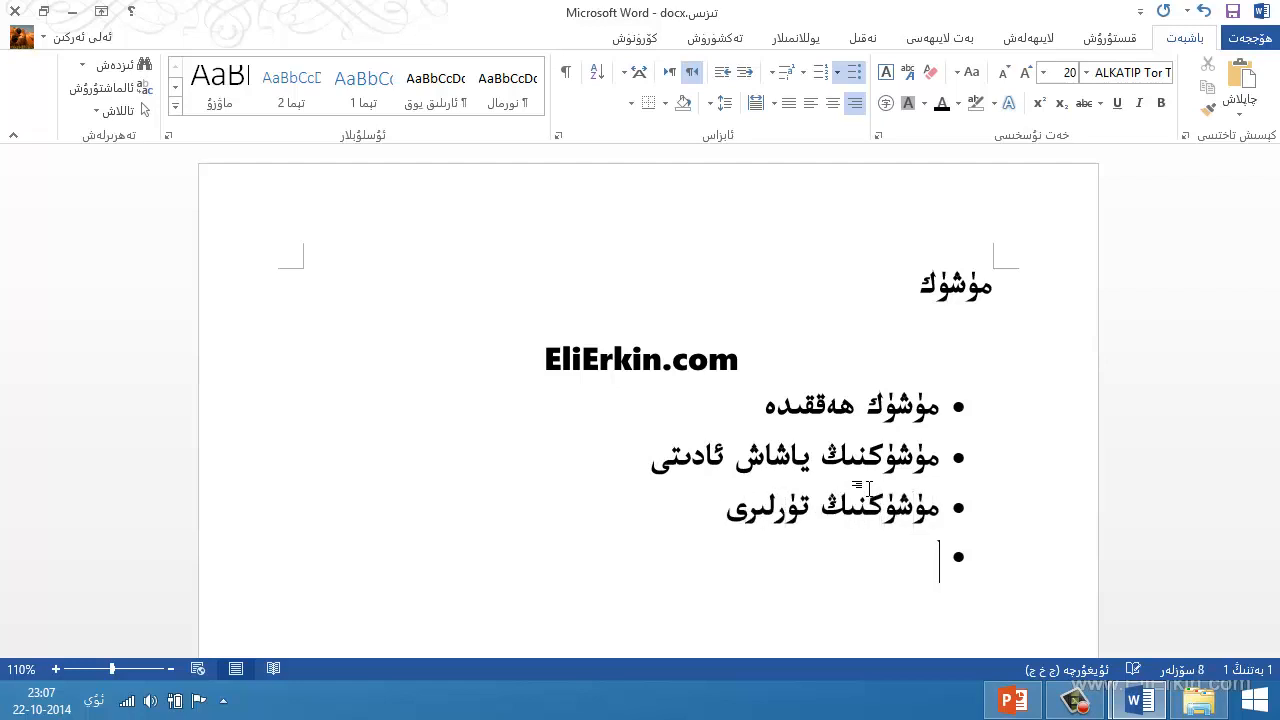
pyautogui.write('مۇشۇك')
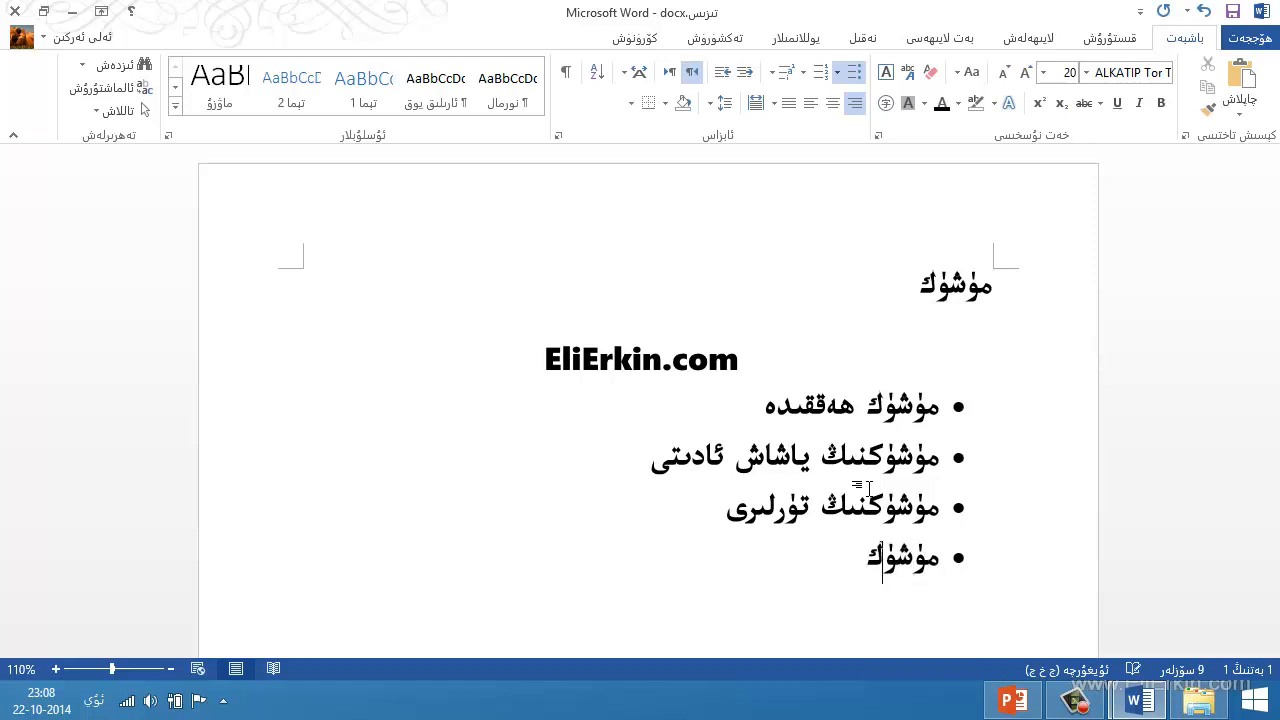
pyautogui.write('نىڭ پايدىلىق')
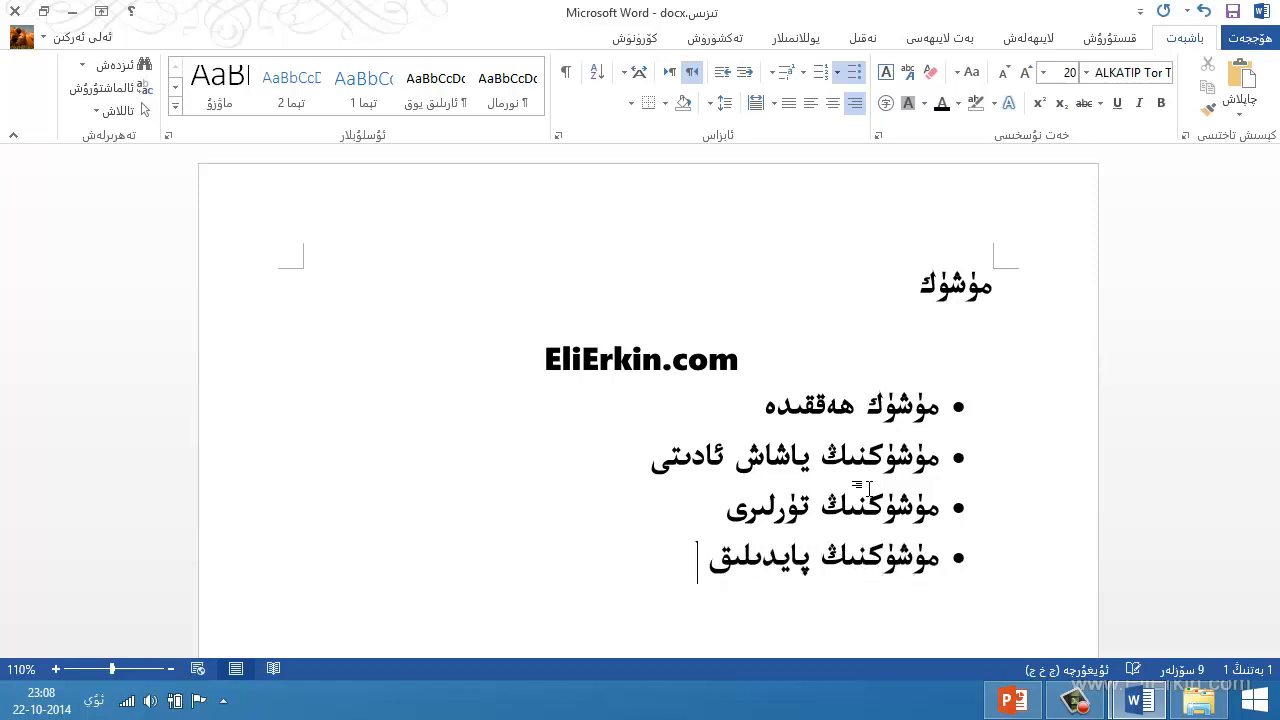
pyautogui.write(' تەرەپلىر')
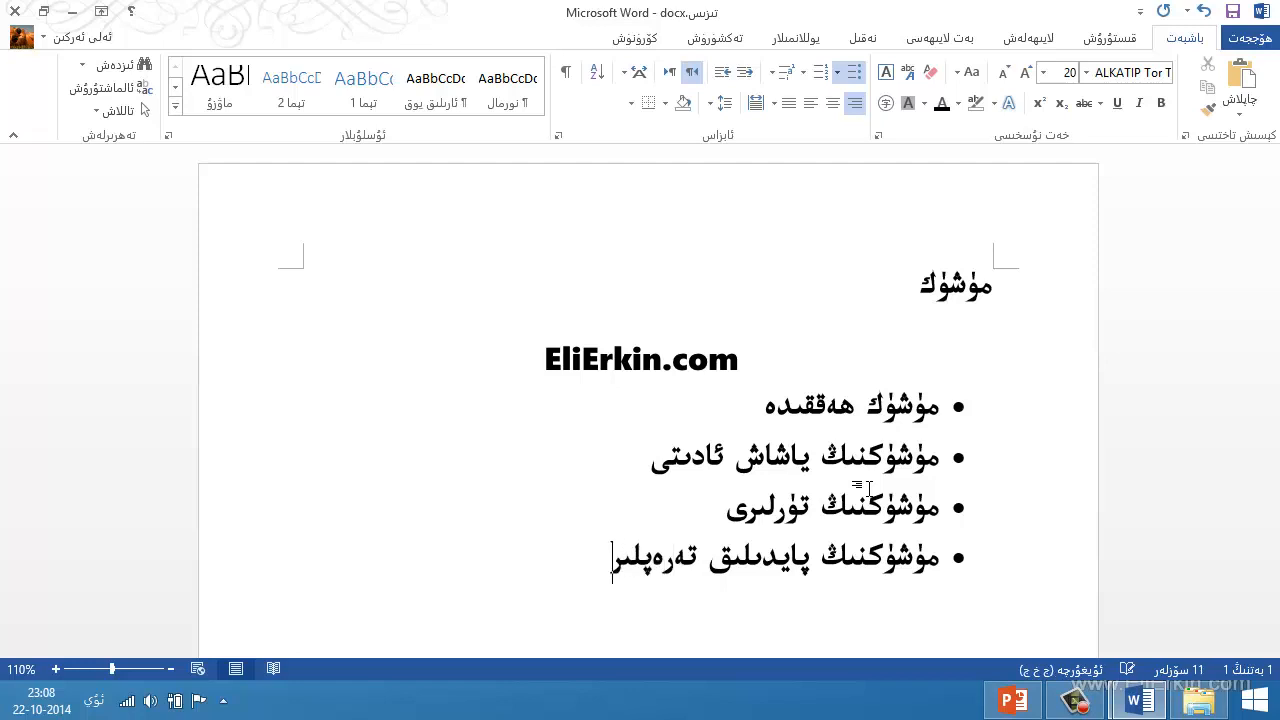
pyautogui.write('ى')
pyautogui.press('Return')
# Enter the last two bullet items, مۈشۈكنىڭ زىيىتى and خۇلاسە
pyautogui.write('مۇشۇكن')
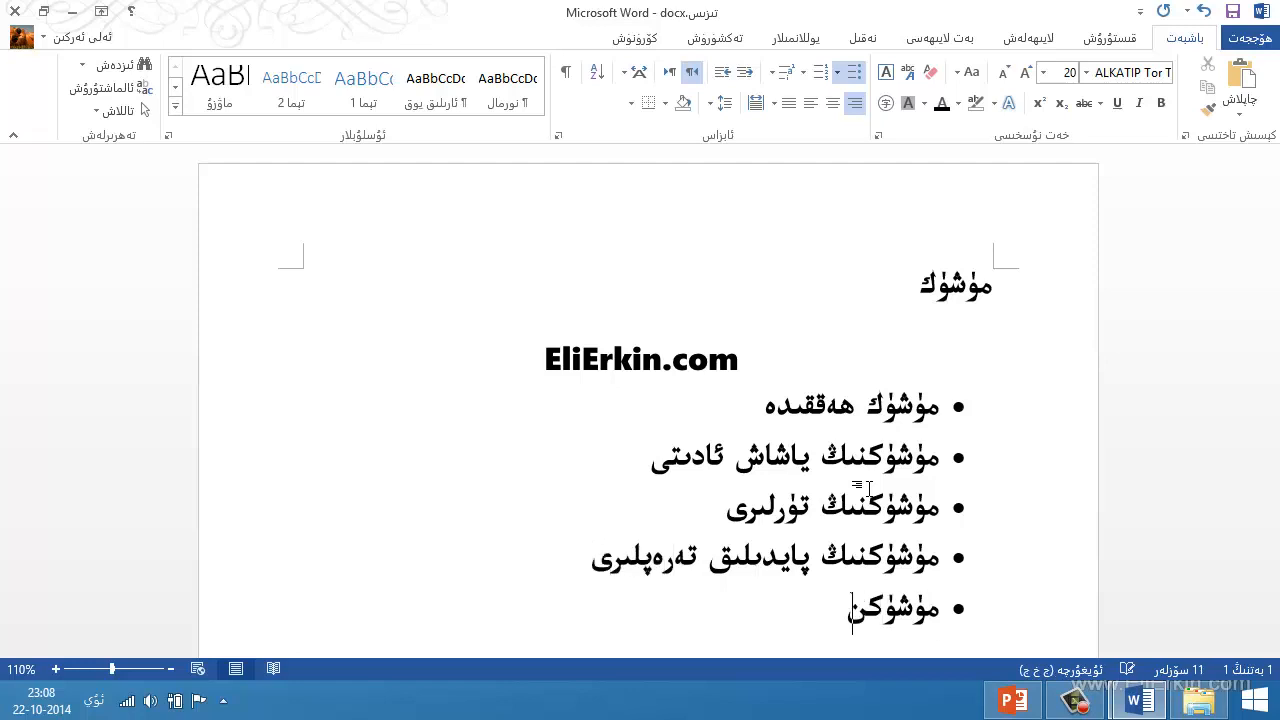
pyautogui.write('ىڭ زىيىتى')
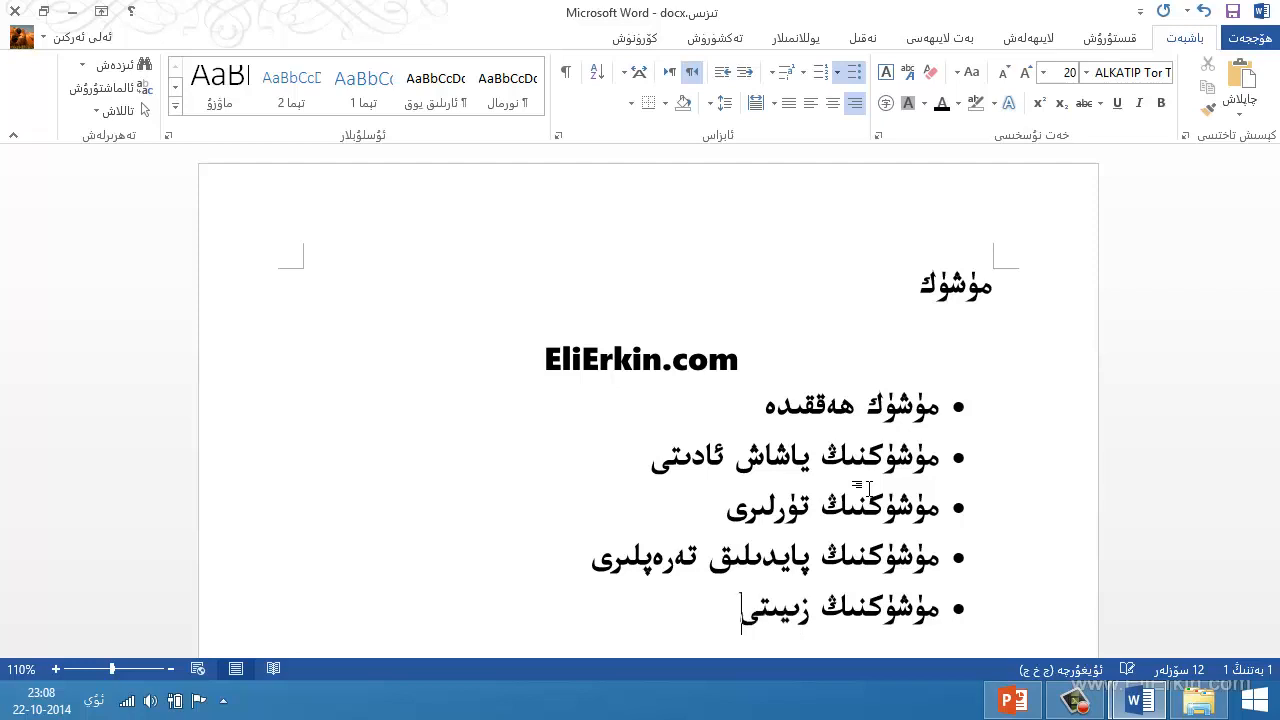
pyautogui.press('Return')
pyautogui.write('خۇلاس')
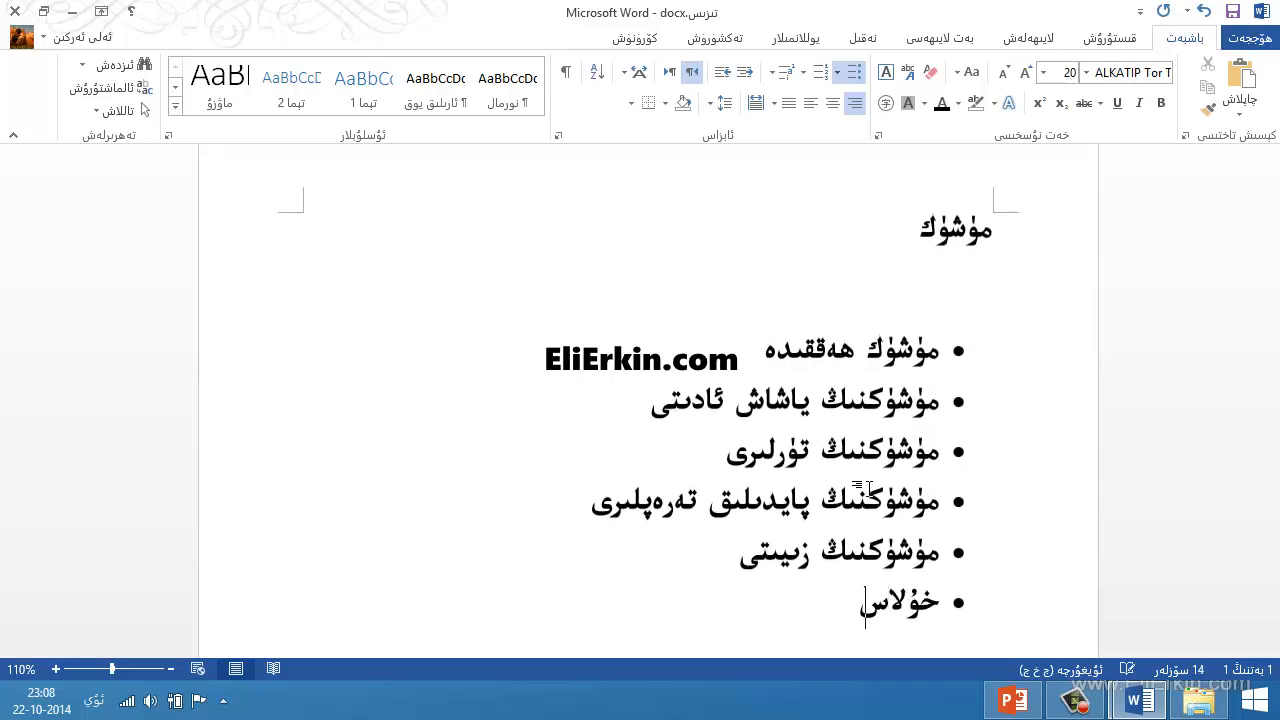
pyautogui.write('ە')
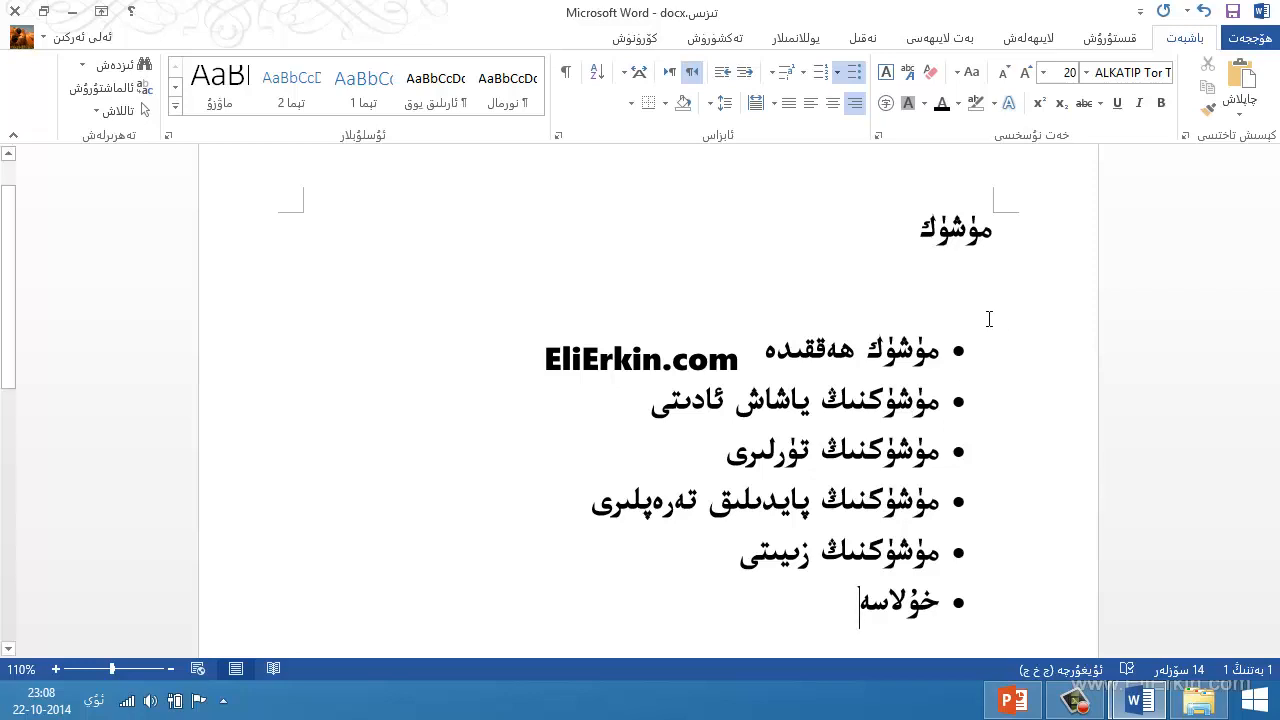
# Center the title مۈشۈك on the page
pyautogui.click(921, 241)
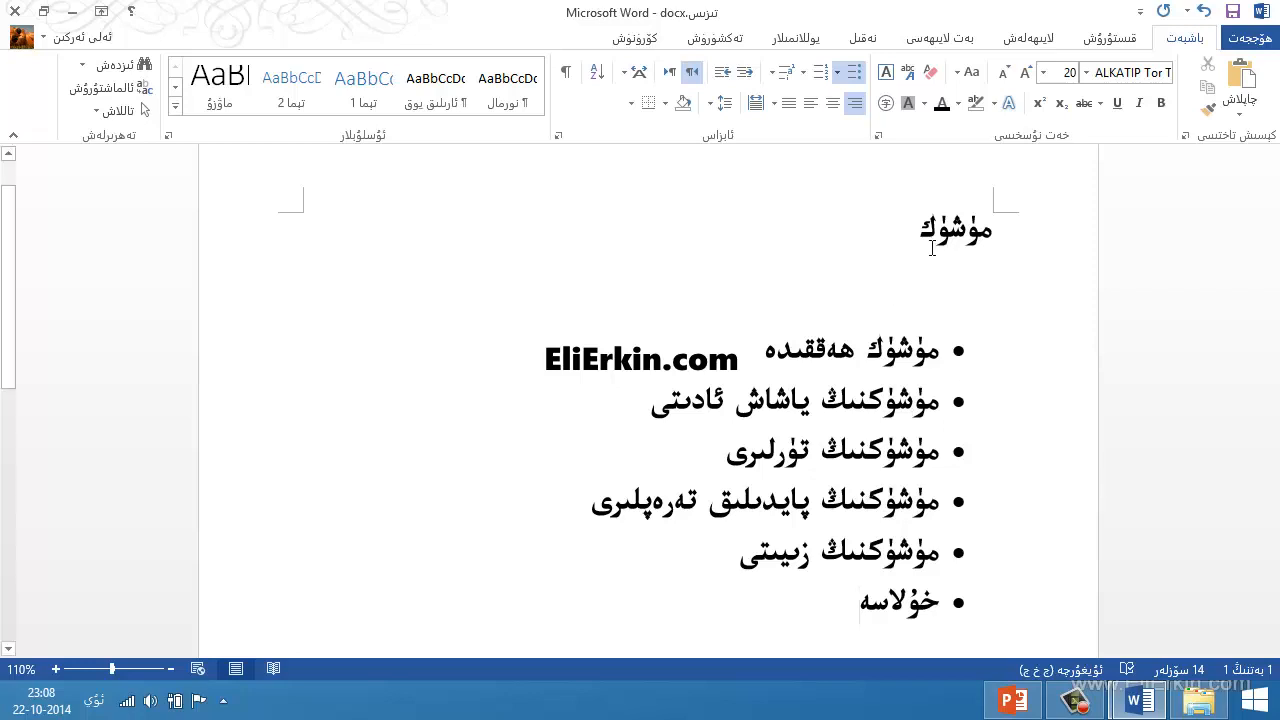
pyautogui.click(833, 104)
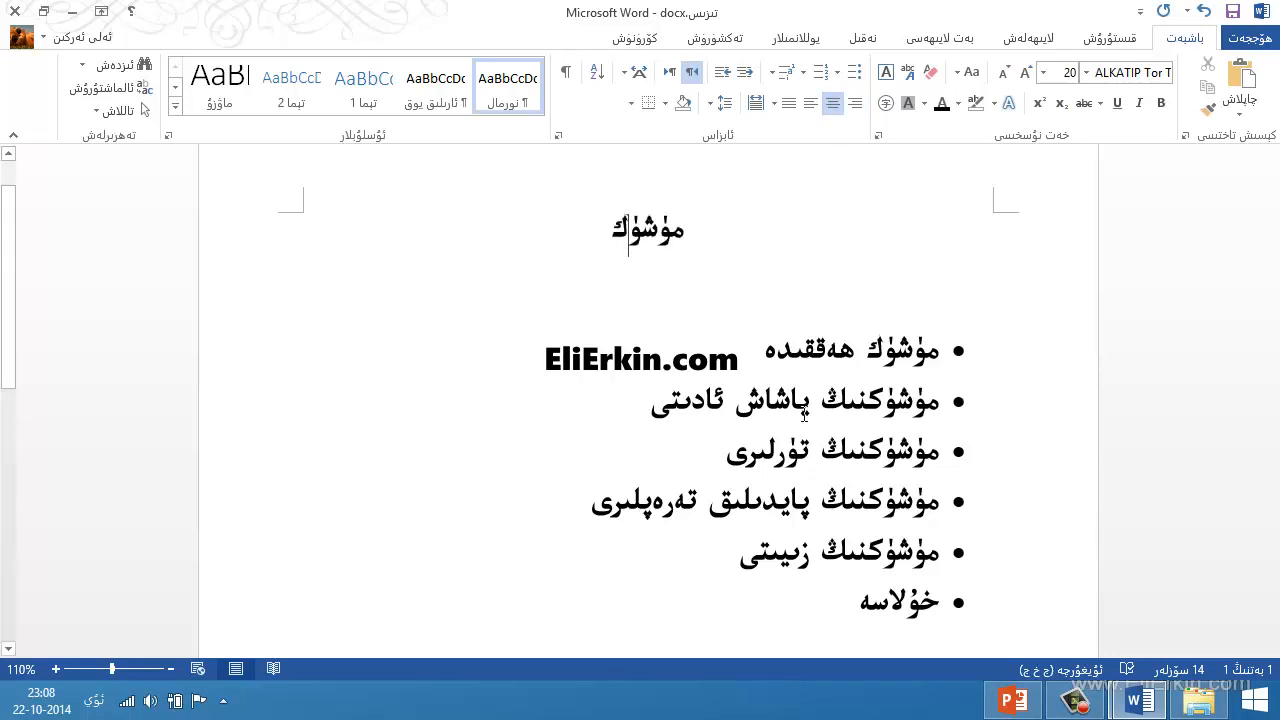
# Insert an empty paragraph without a bullet after the first list item مۈشۈك ھەققىدە
pyautogui.click(738, 364)
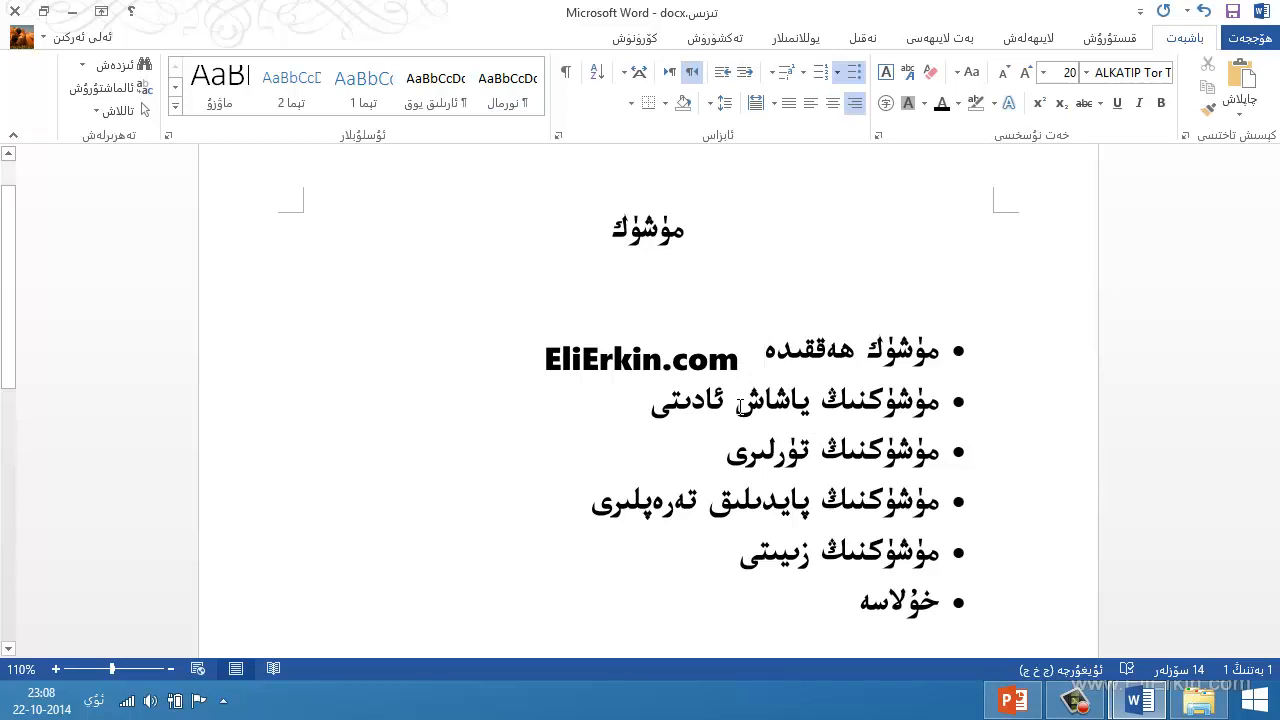
pyautogui.press('Return')
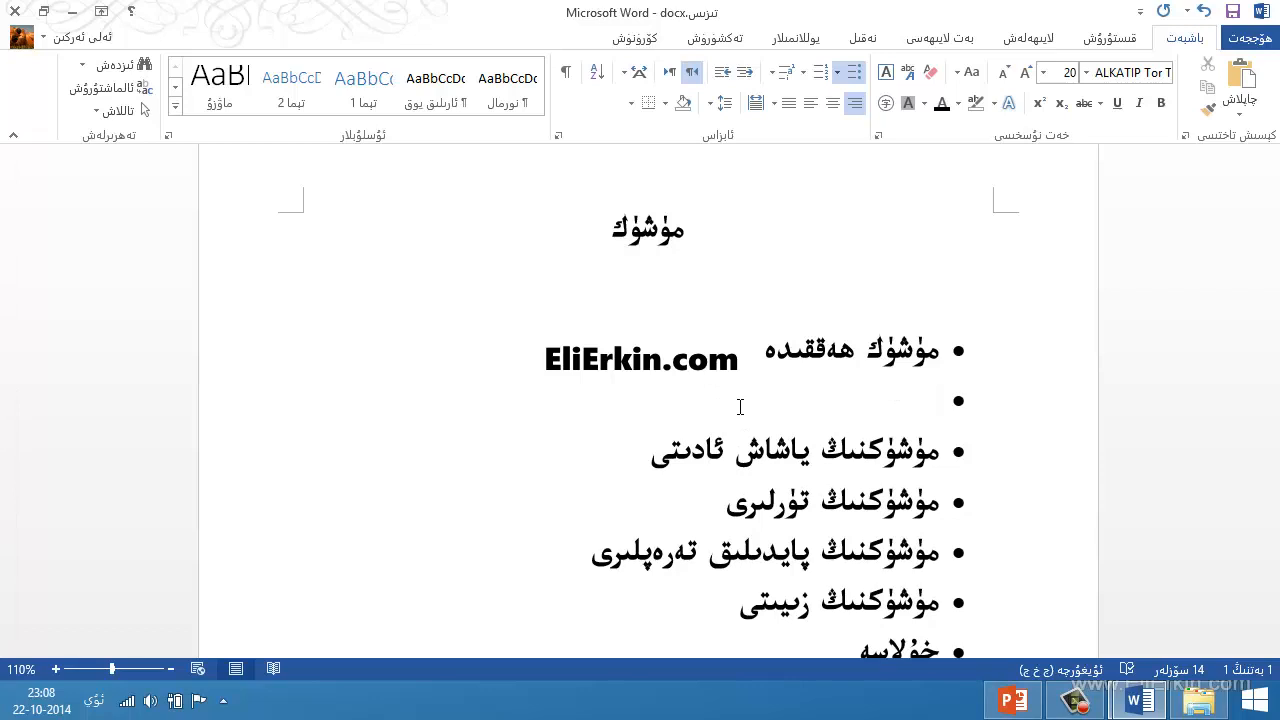
pyautogui.press('Return')
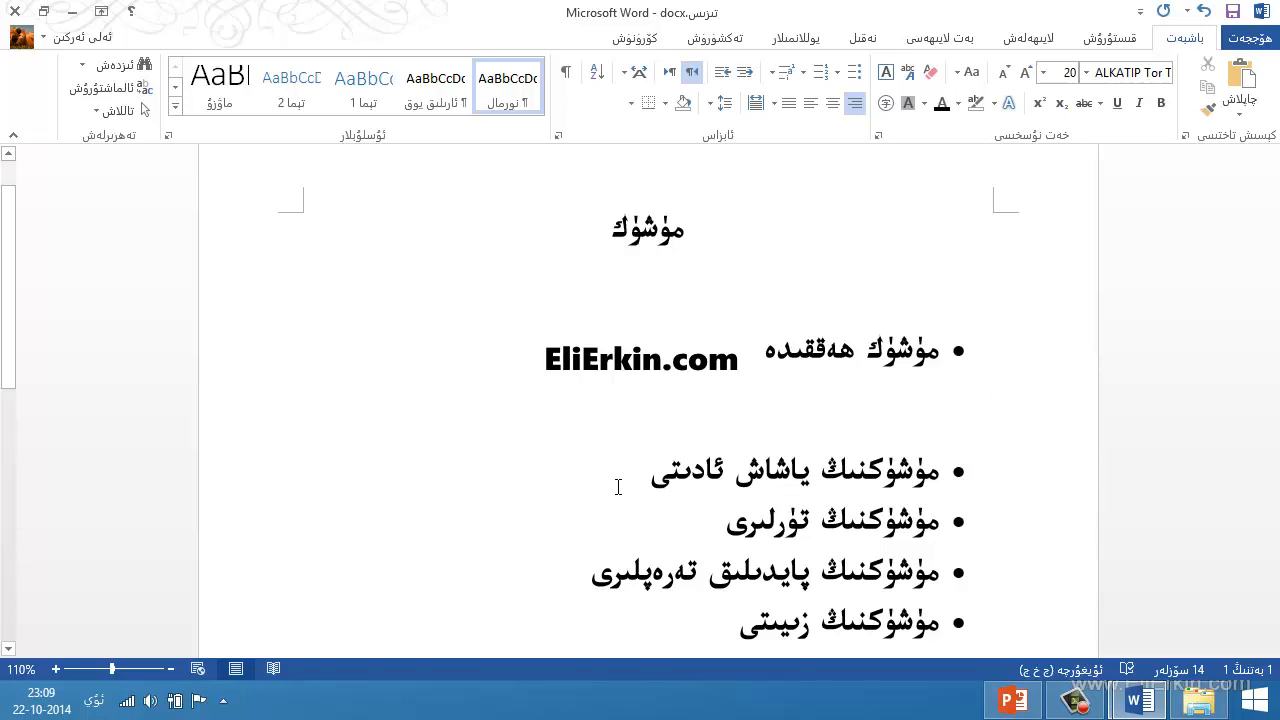
# Insert an empty bullet after the list item مۈشۈكنىڭ تۈرلىرى
pyautogui.scroll(-1, 618, 487)
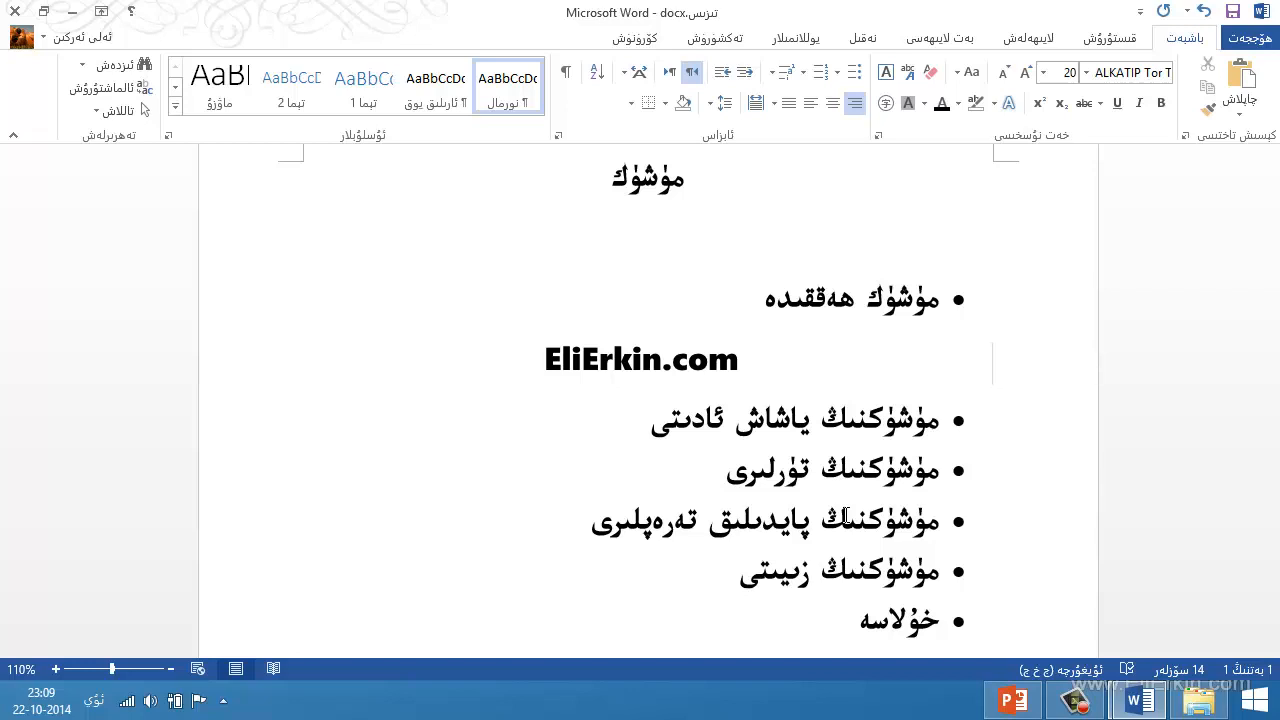
pyautogui.click(677, 483)
pyautogui.press('Return')
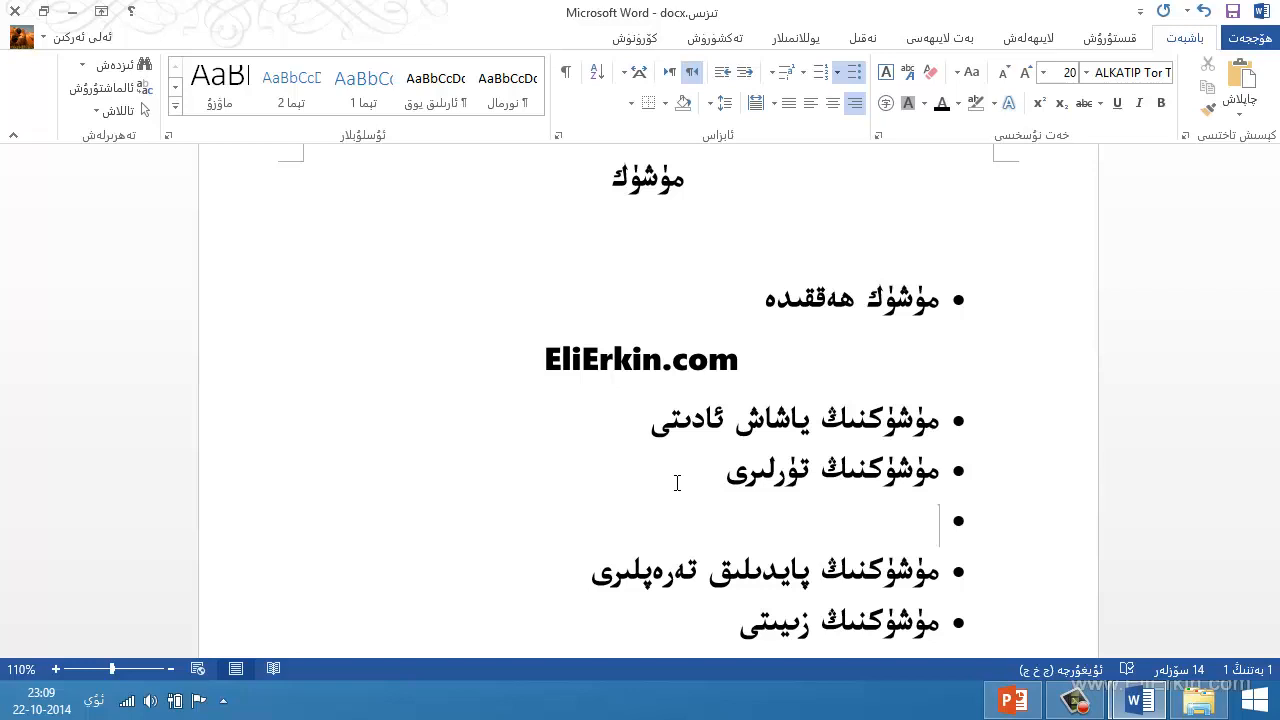
# Try demoting the empty bullet to the second list level and promoting it back to the first level, twice
pyautogui.press('Tab')
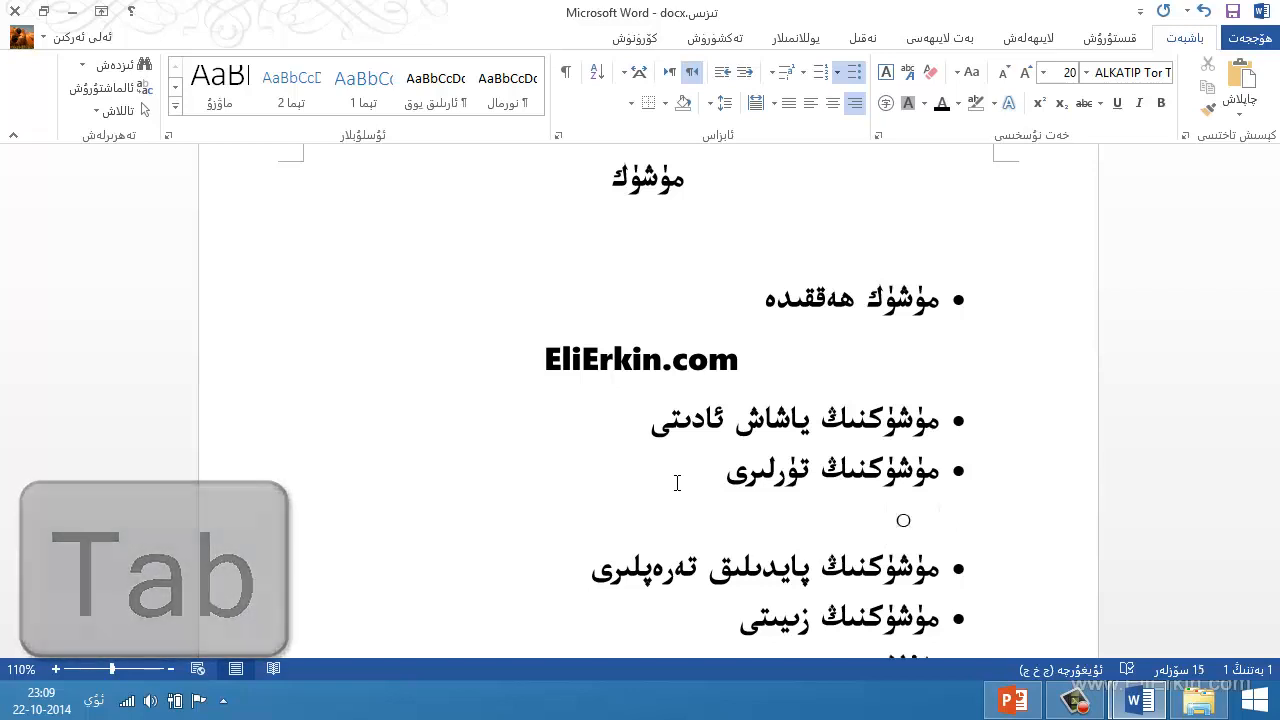
pyautogui.hotkey('shift', 'Tab')
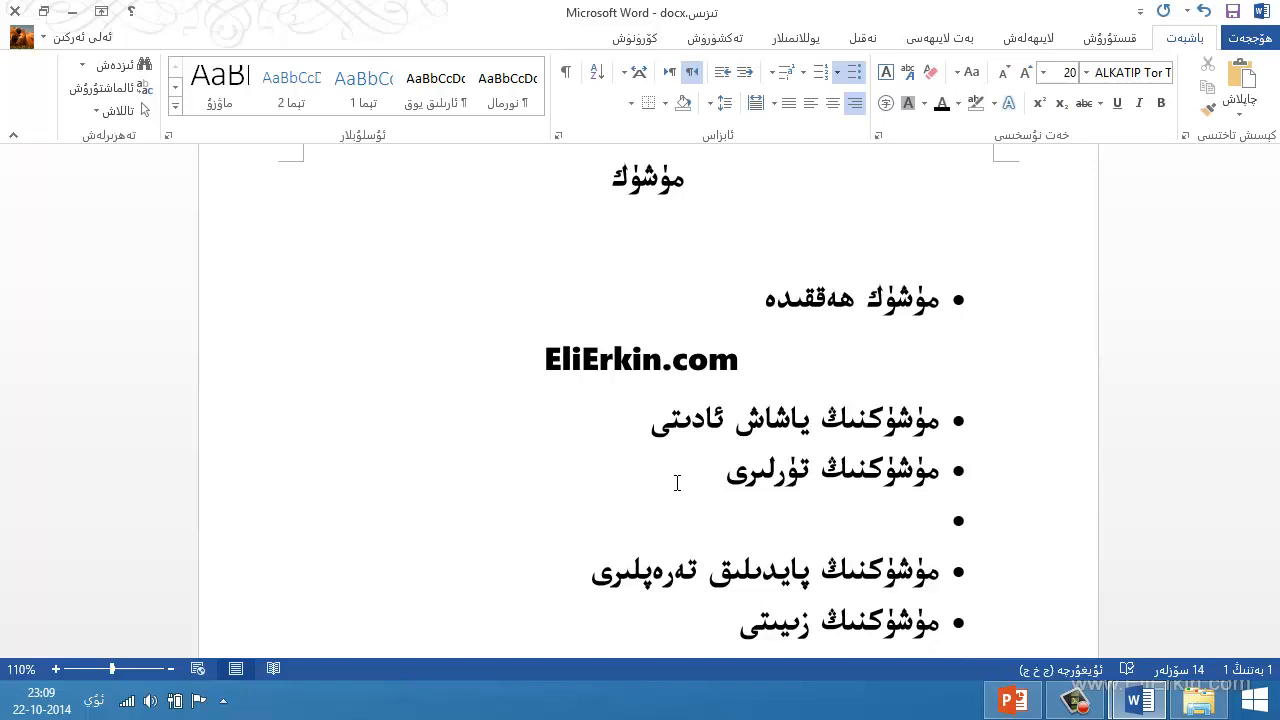
pyautogui.click(724, 80)
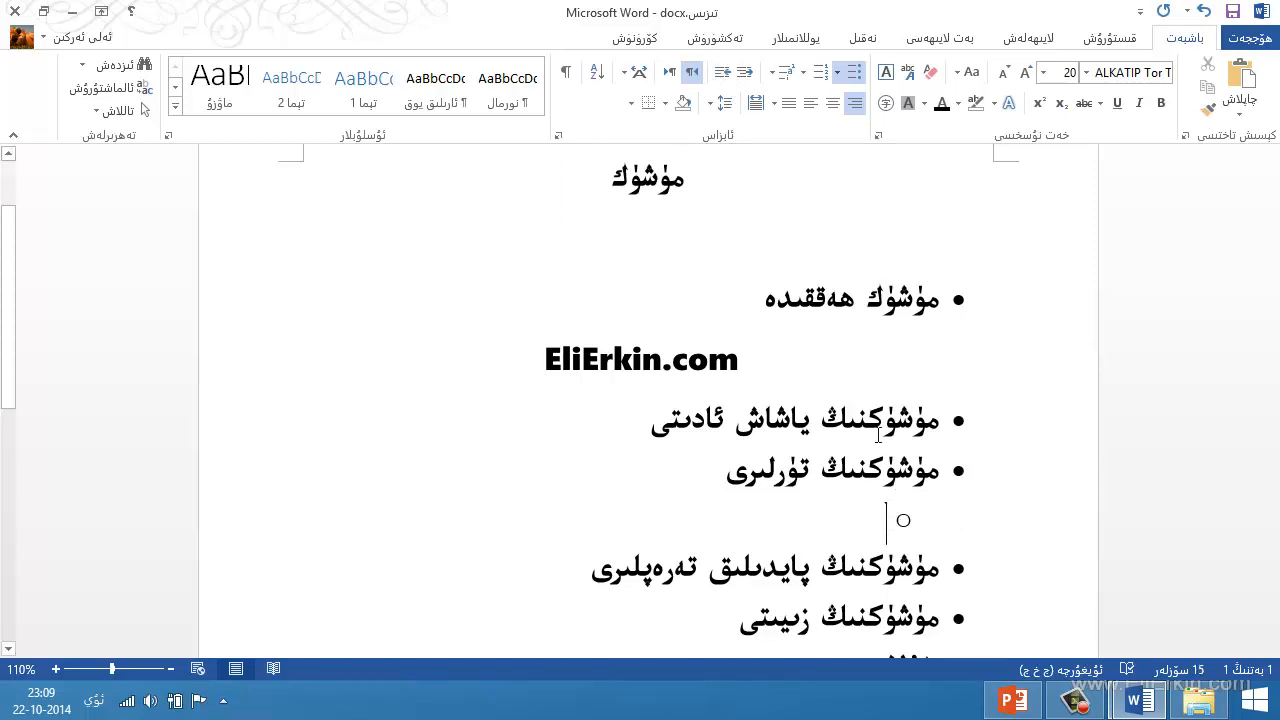
pyautogui.click(746, 78)
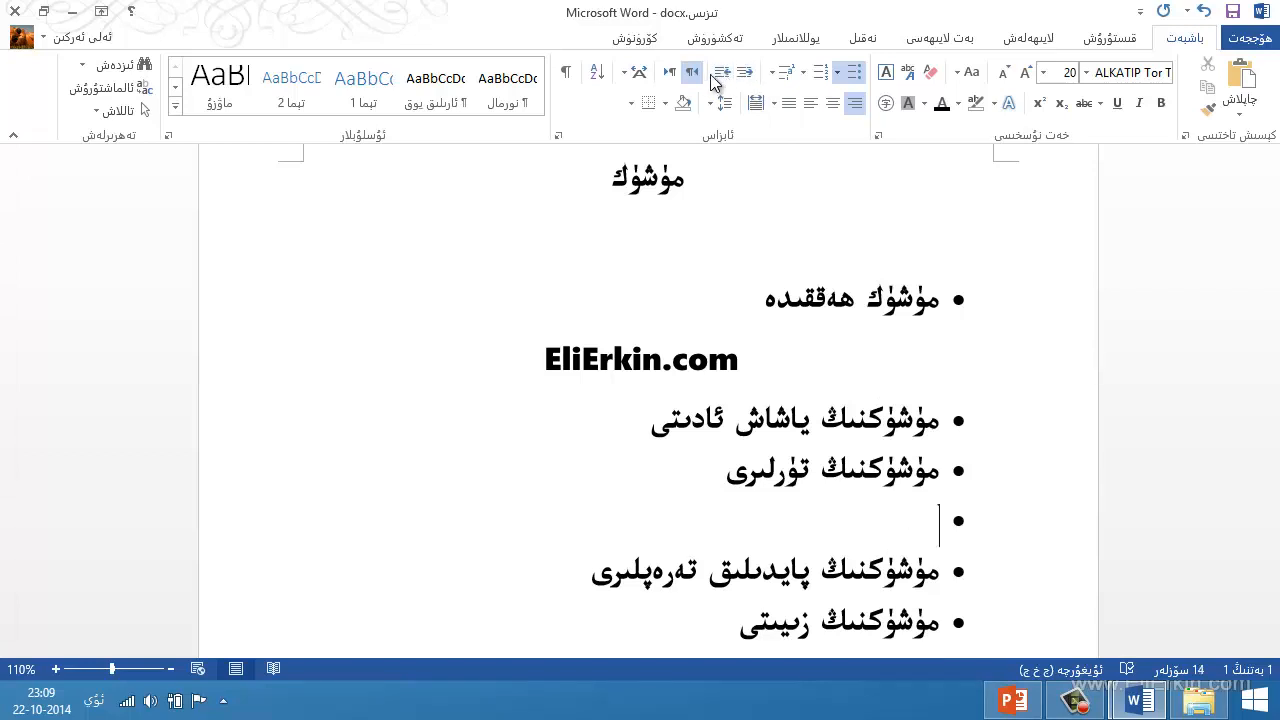
# Demote the empty bullet to the second level and enter the sub-items تالا مۈشۈكى and ئۆي مۈشۈكى under مۈشۈكنىڭ تۈرلىرى
pyautogui.click(722, 74)
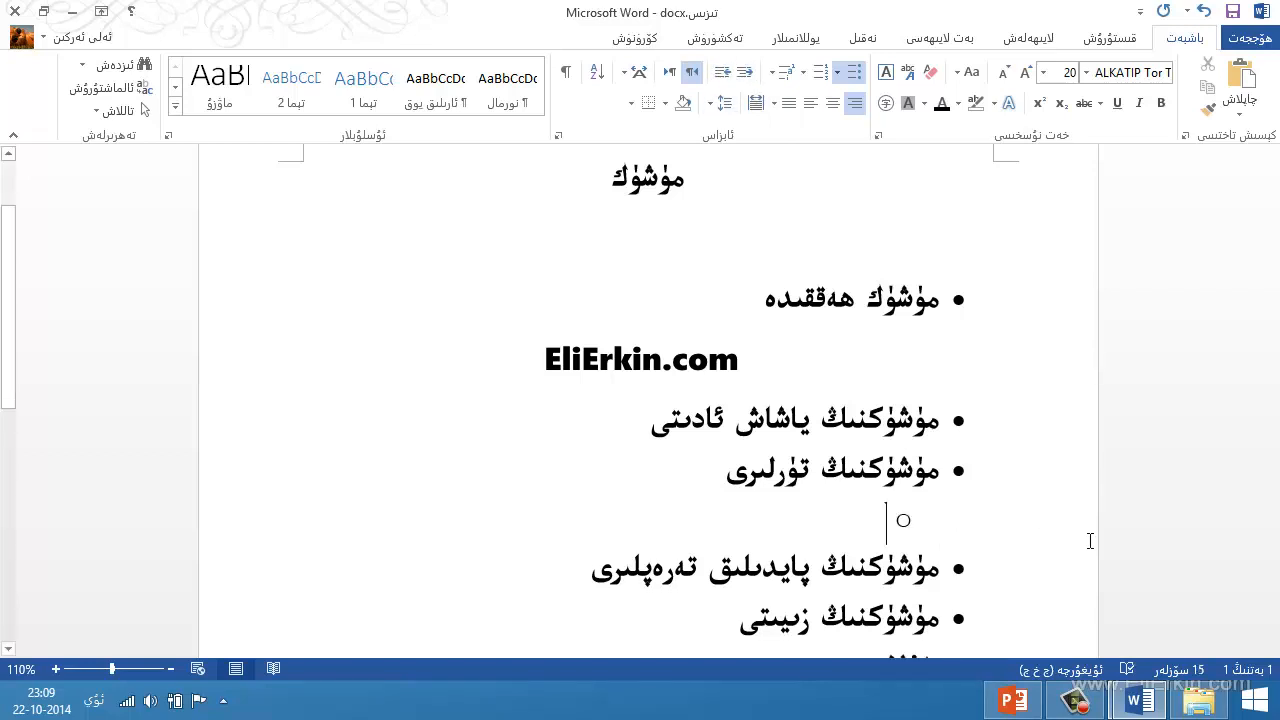
pyautogui.write('تالا مۈشۈكى')
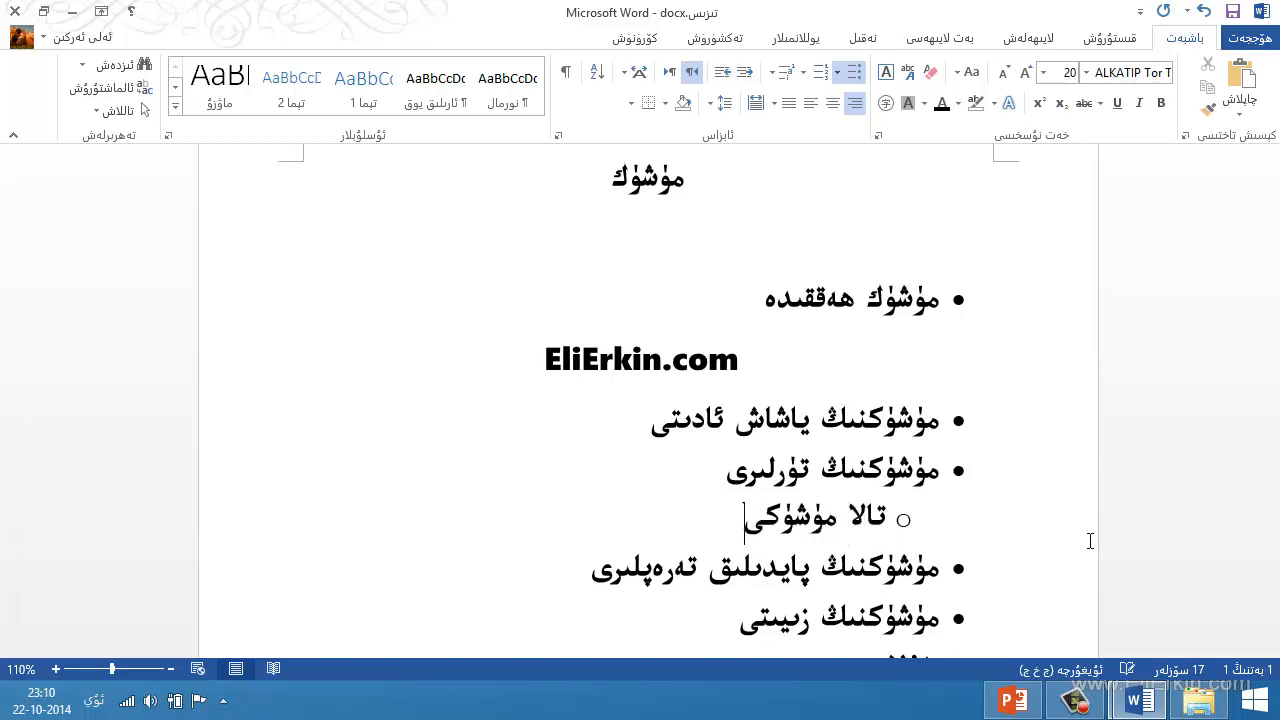
pyautogui.press('Return')
pyautogui.write('ئۆ')
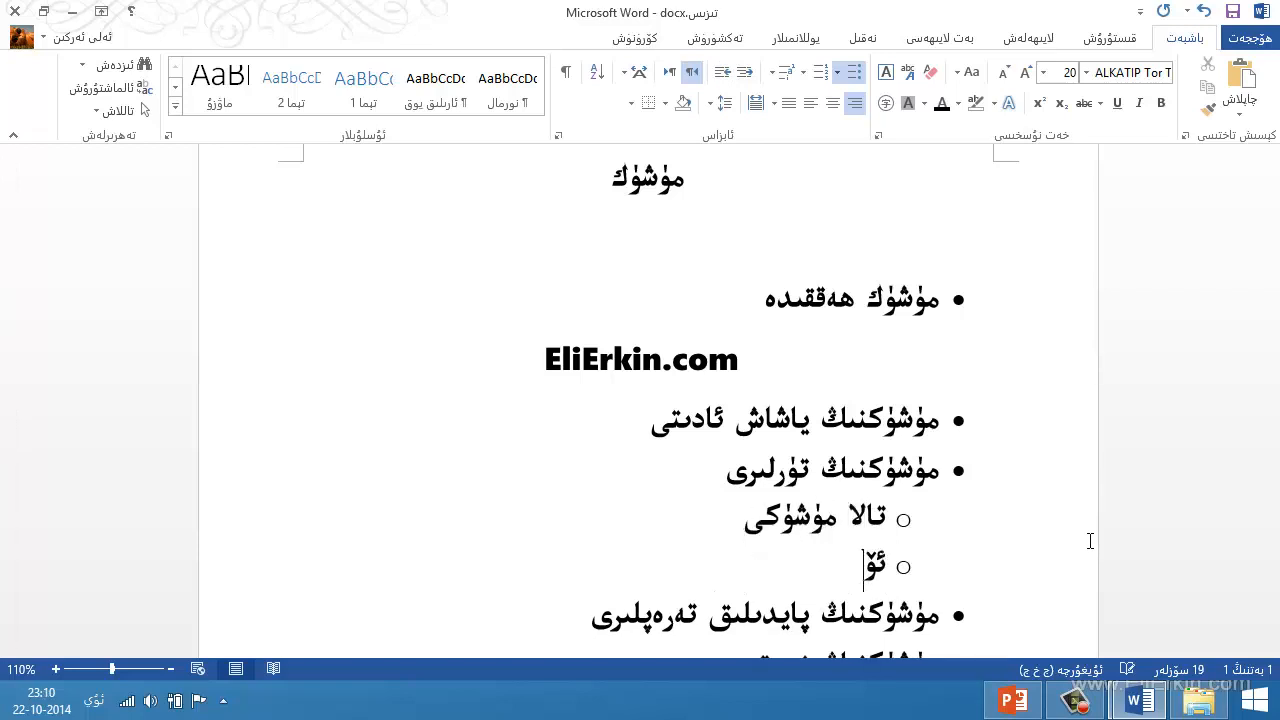
pyautogui.write('ي مۈشۈكى')
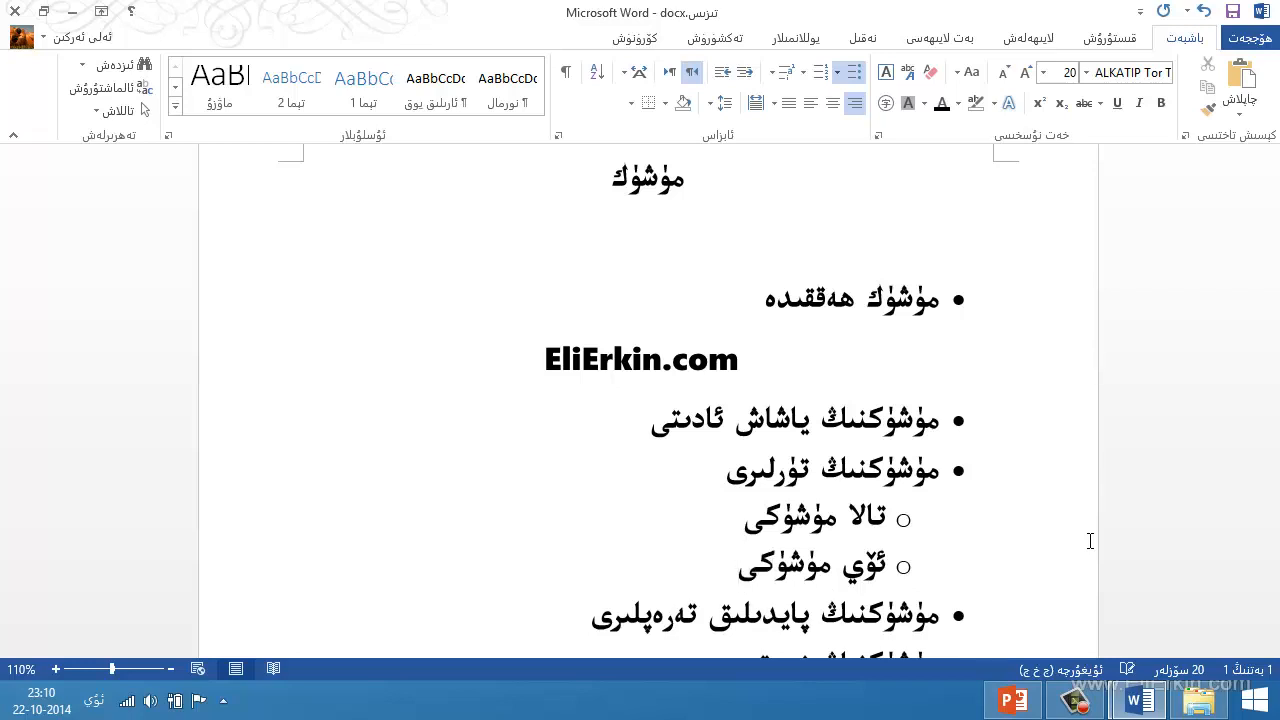
pyautogui.scroll(-3, 1090, 541)
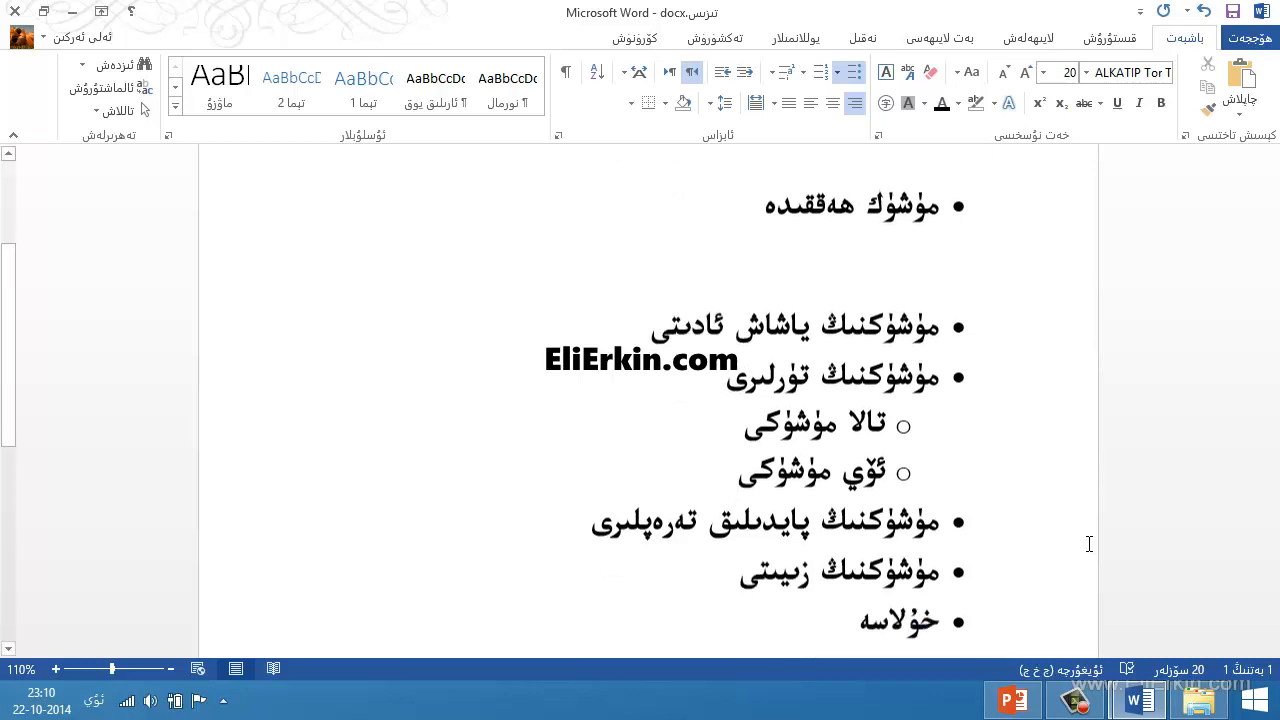
pyautogui.scroll(2, 1071, 528)
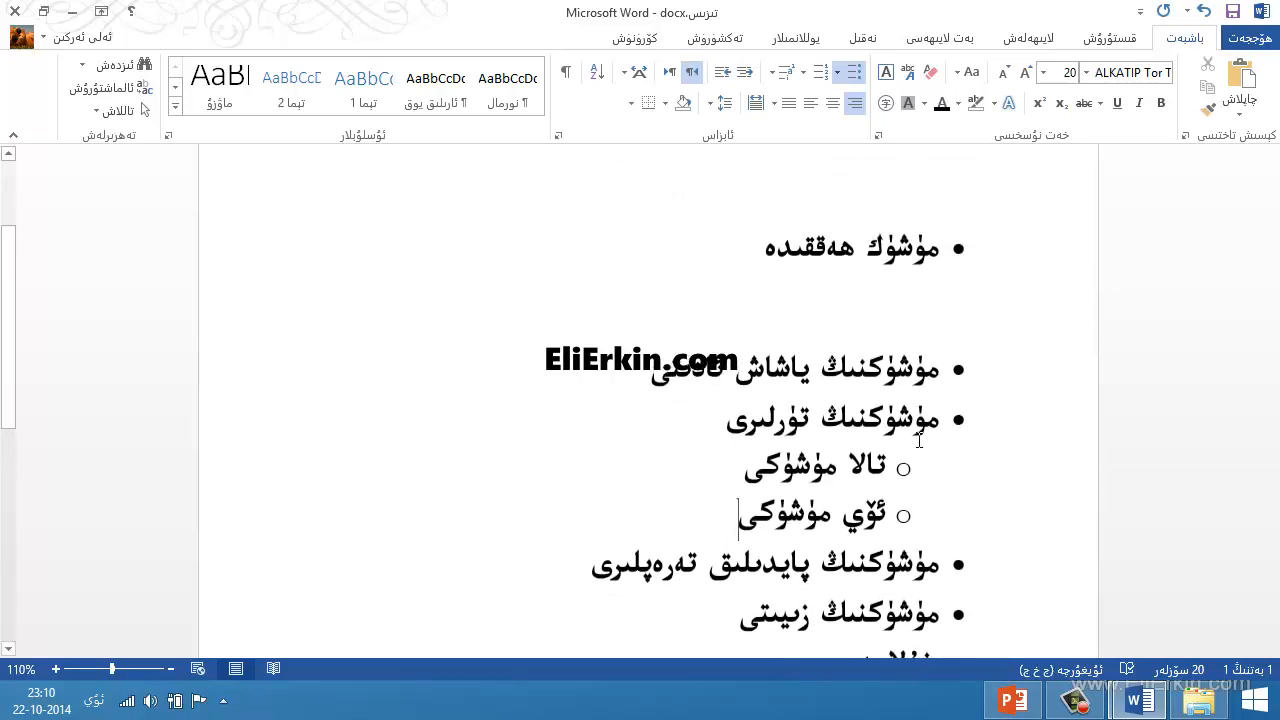
pyautogui.scroll(-3, 900, 440)
pyautogui.scroll(3, 870, 425)
pyautogui.scroll(1, 814, 337)
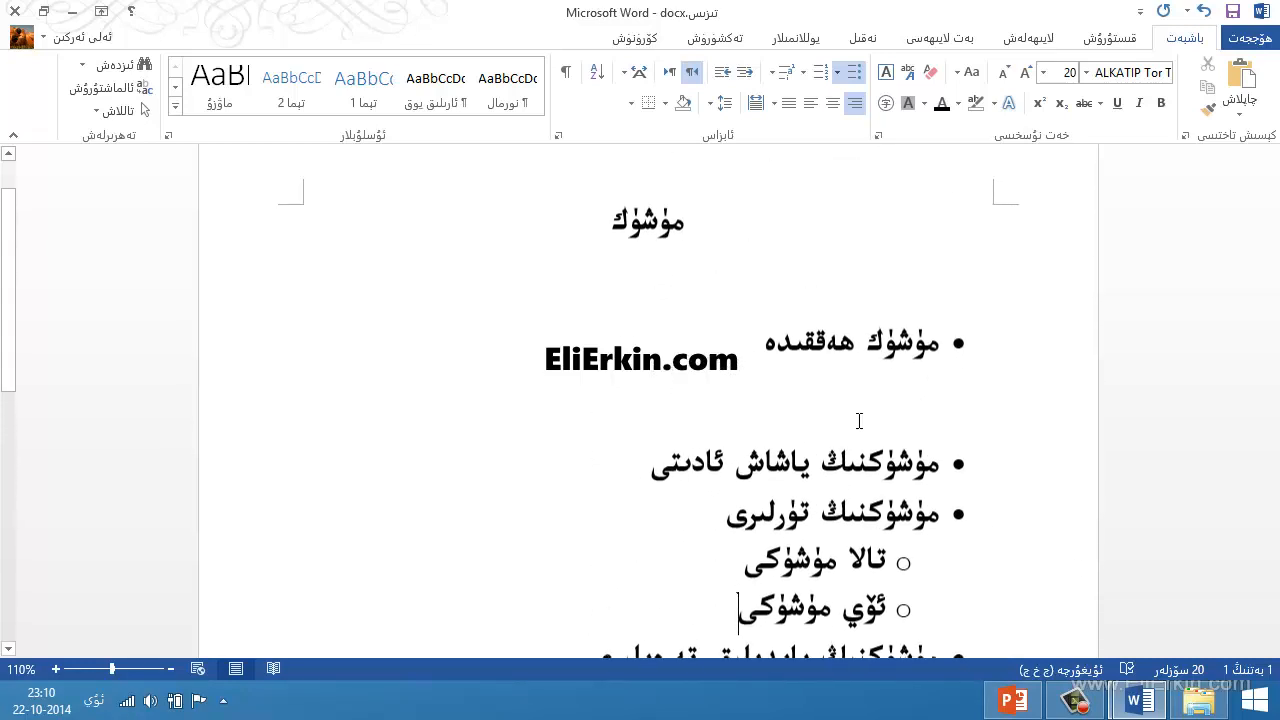
pyautogui.scroll(-2, 780, 440)
pyautogui.scroll(-2, 813, 412)
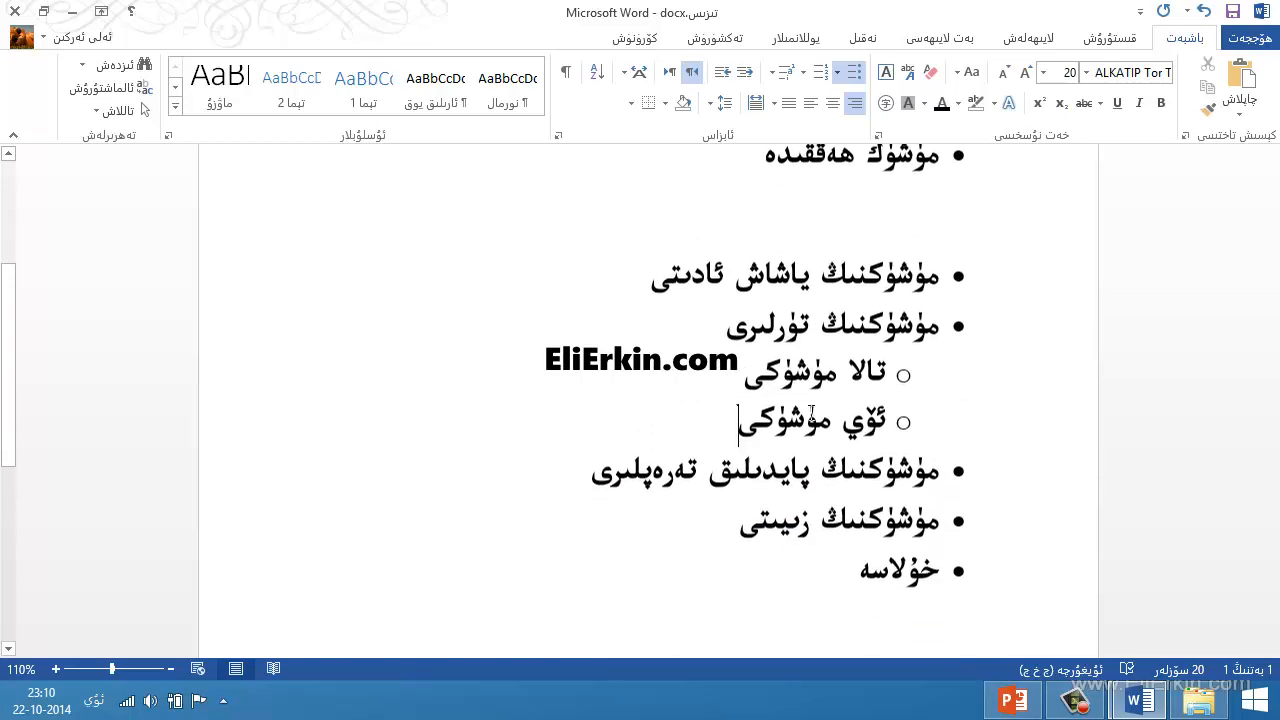
pyautogui.scroll(3, 825, 460)
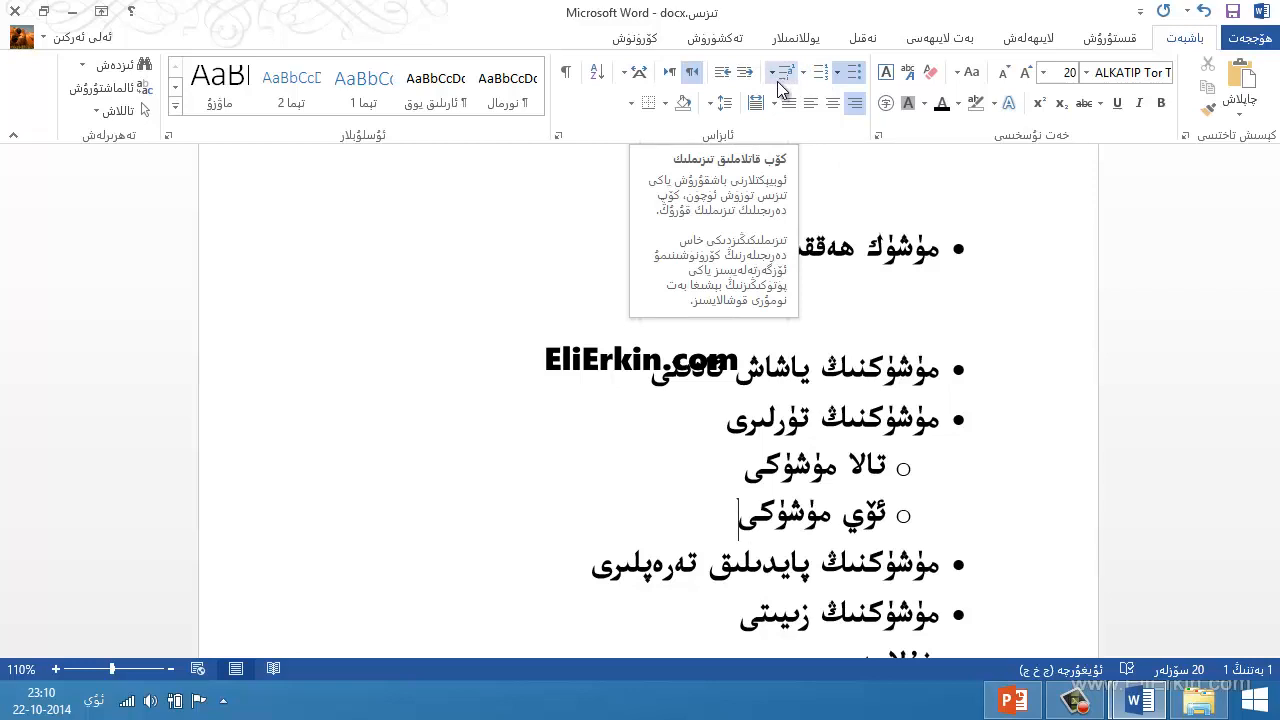
# Select all first-level bullets in the outline and change their symbol to the arrowhead
pyautogui.click(956, 386)
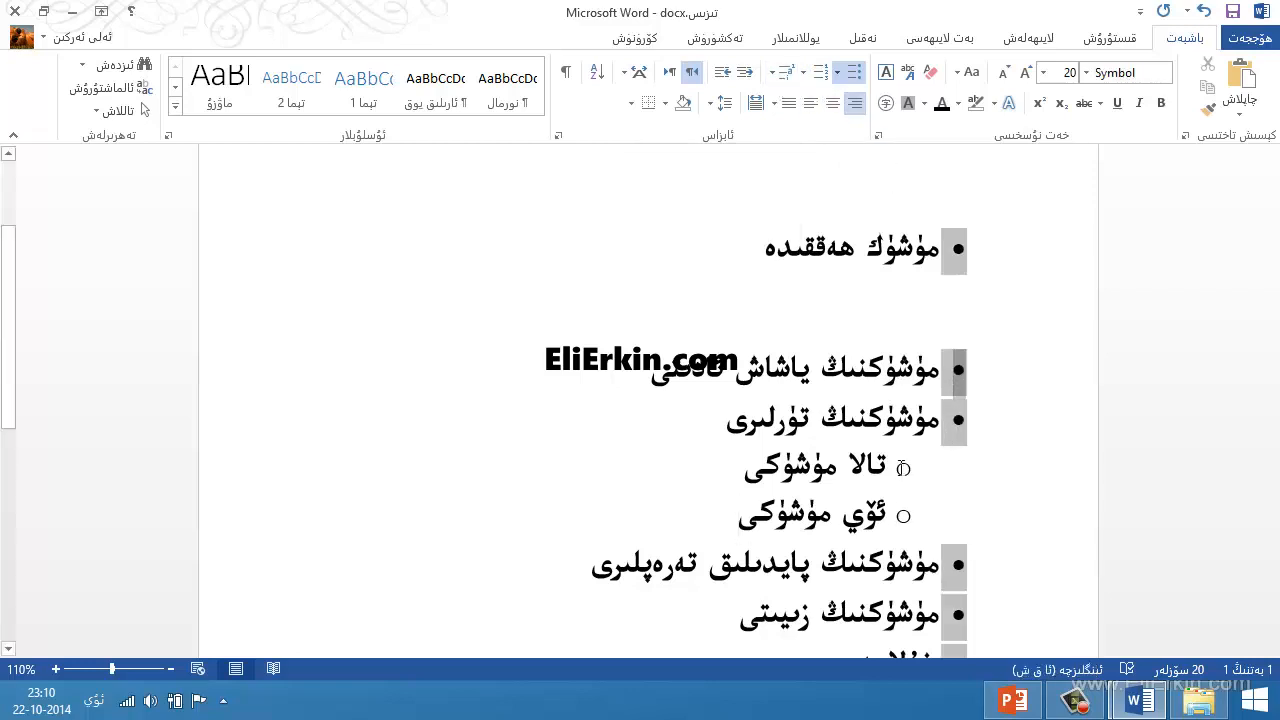
pyautogui.click(902, 468)
pyautogui.click(940, 373)
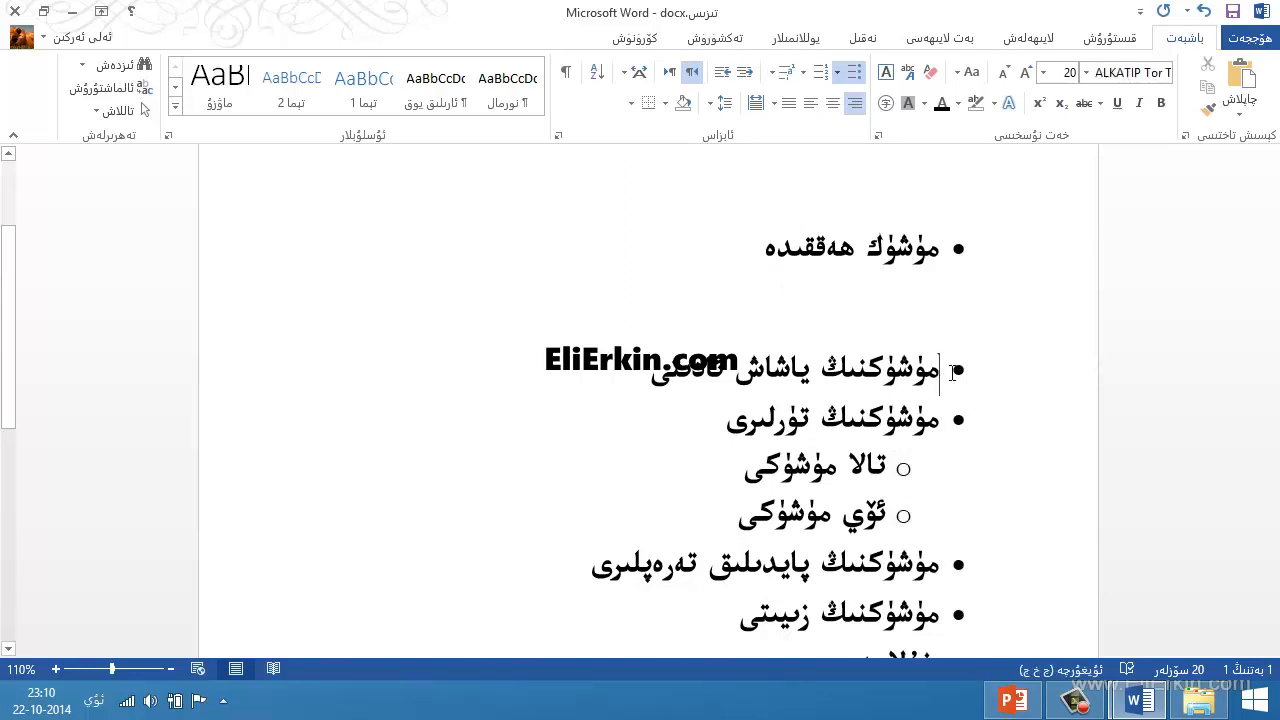
pyautogui.click(958, 250)
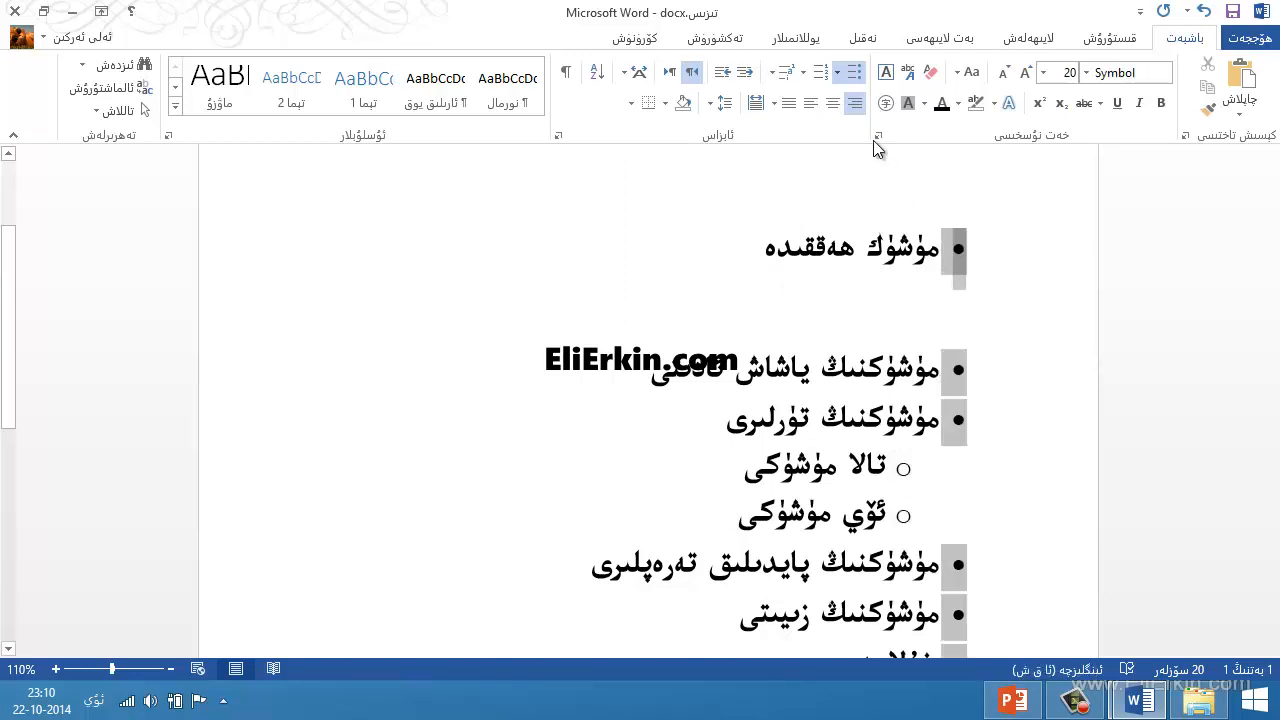
pyautogui.click(837, 75)
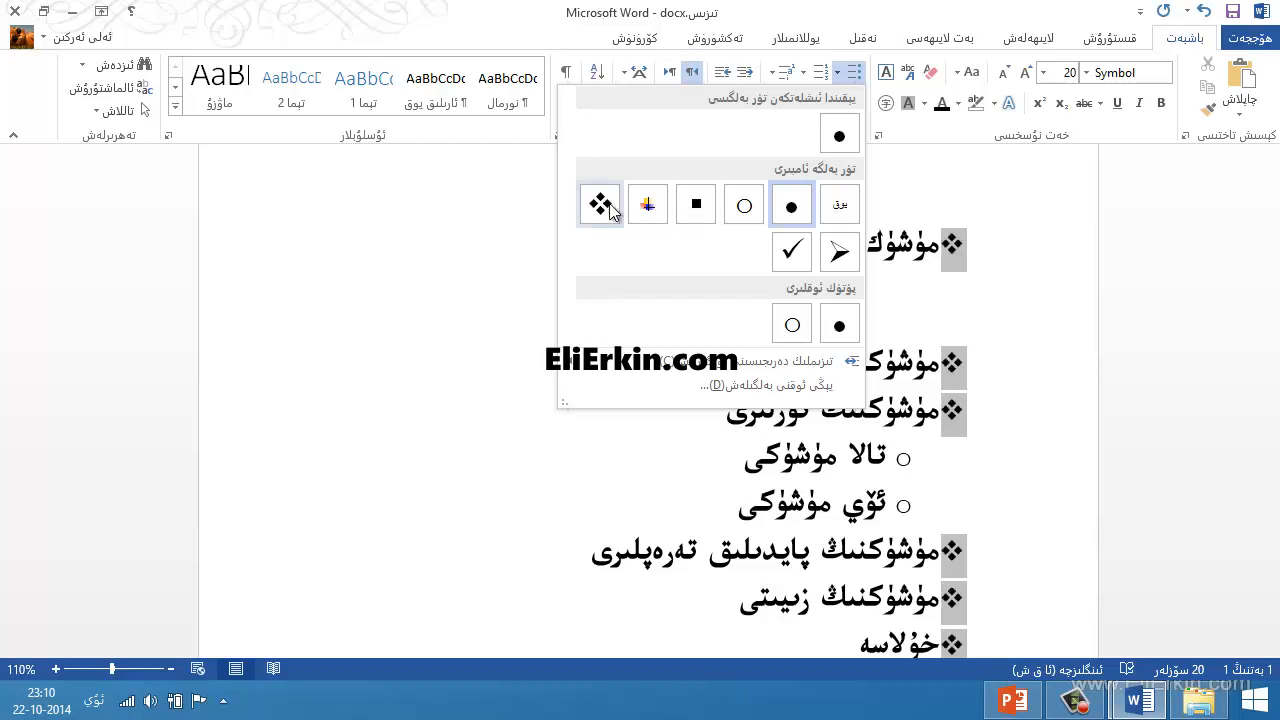
pyautogui.click(842, 256)
# Change the bullets of the second-level items تالا مۈشۈكى and ئۆي مۈشۈكى to small black squares
pyautogui.click(903, 461)
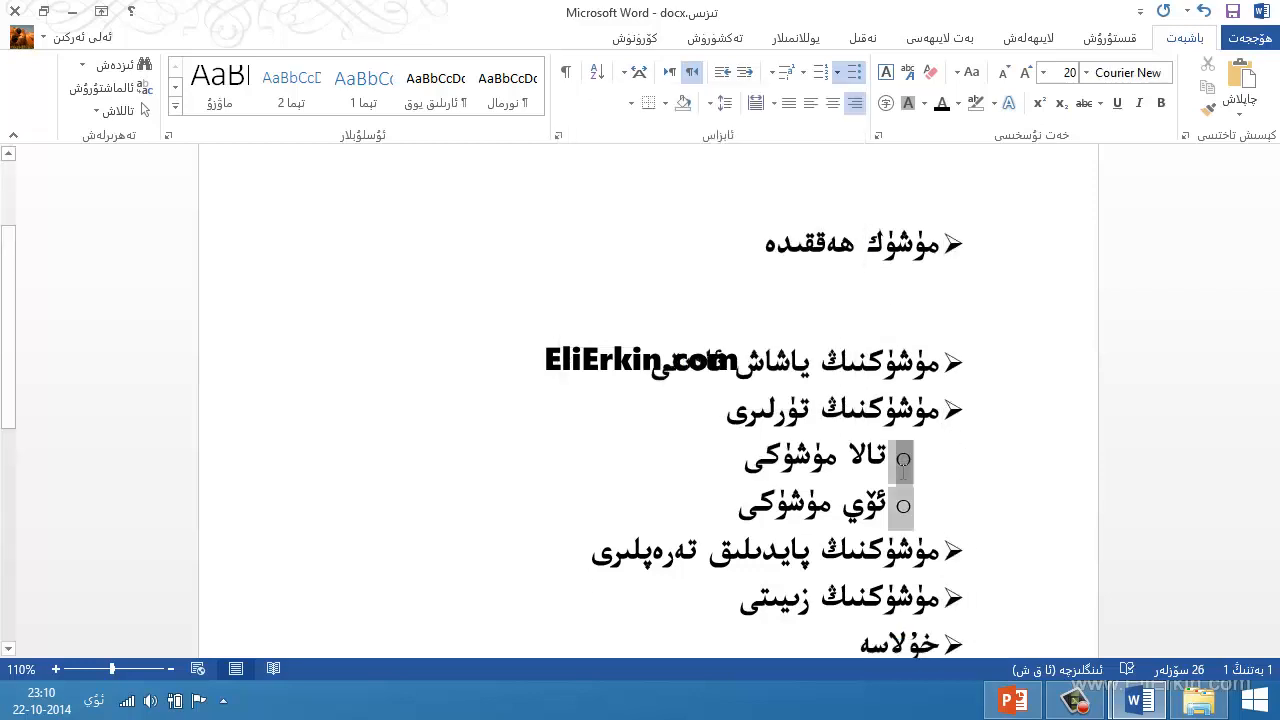
pyautogui.click(837, 74)
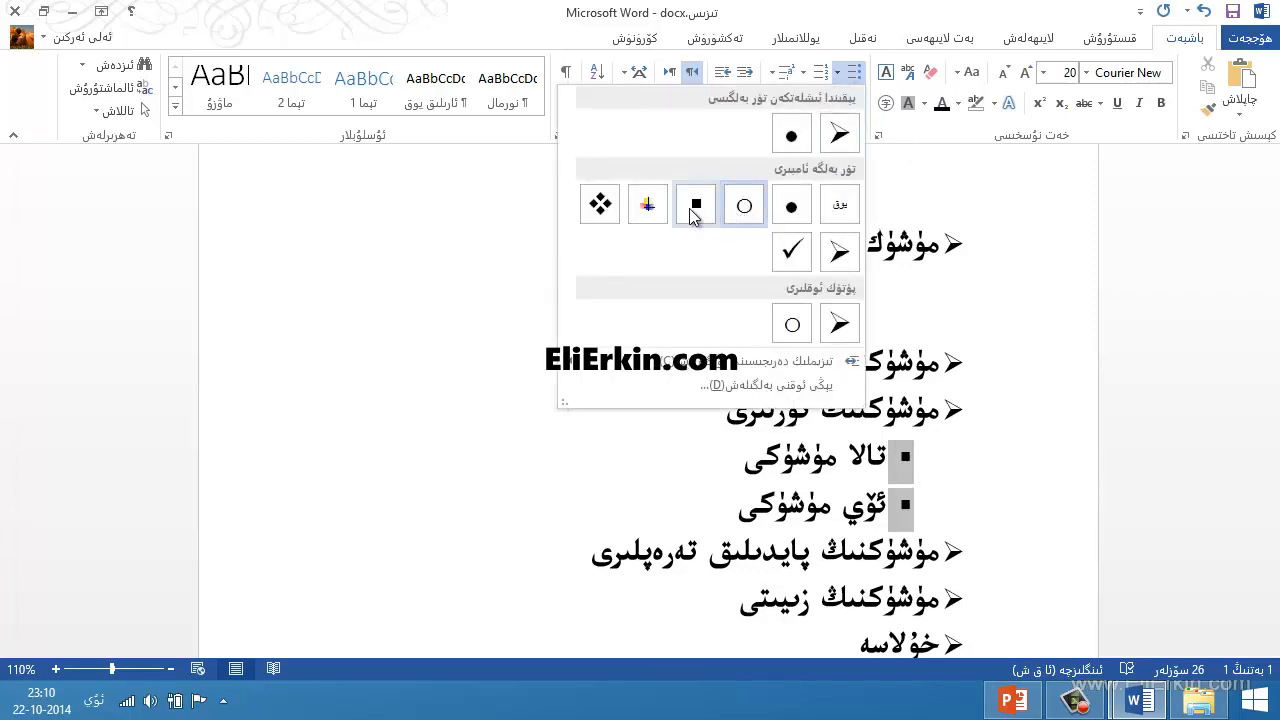
pyautogui.click(695, 208)
pyautogui.click(783, 468)
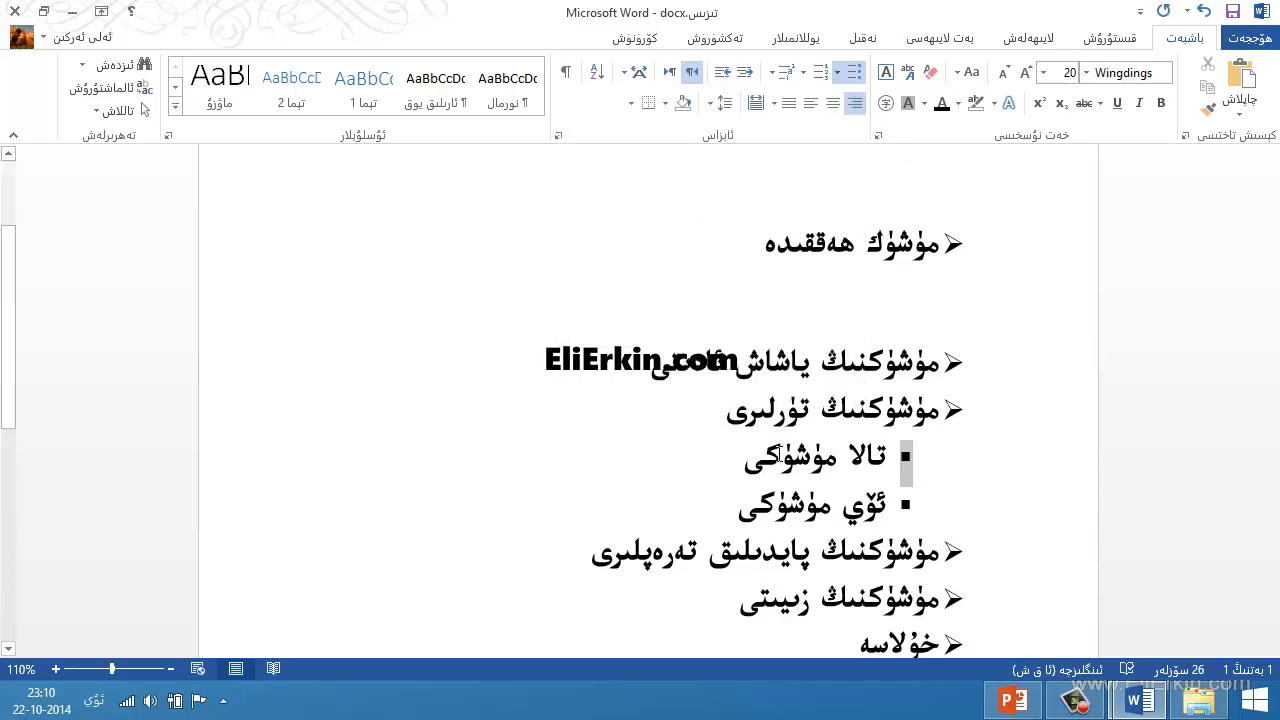
pyautogui.scroll(-1, 790, 470)
pyautogui.scroll(2, 863, 465)
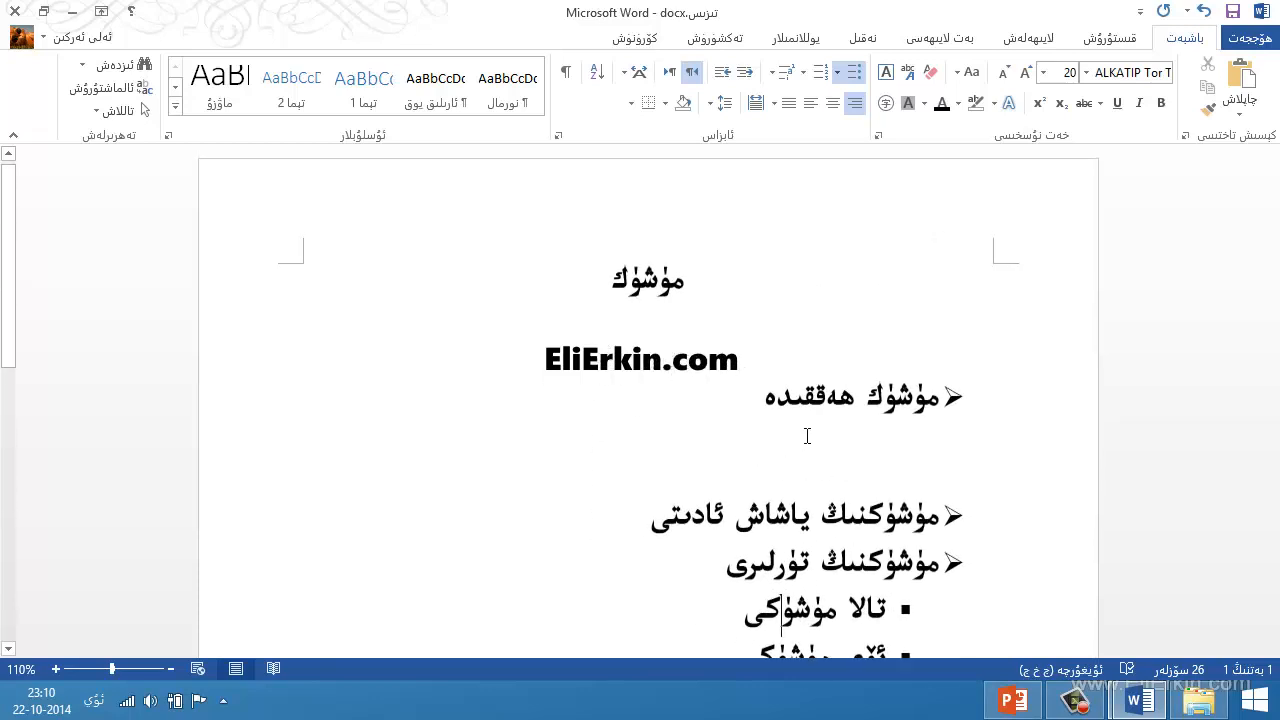
# End the bulleted list after خۇلاسە, leave an empty line, and start a numbered list in the 1. format below it
pyautogui.scroll(-5, 810, 434)
pyautogui.click(823, 443)
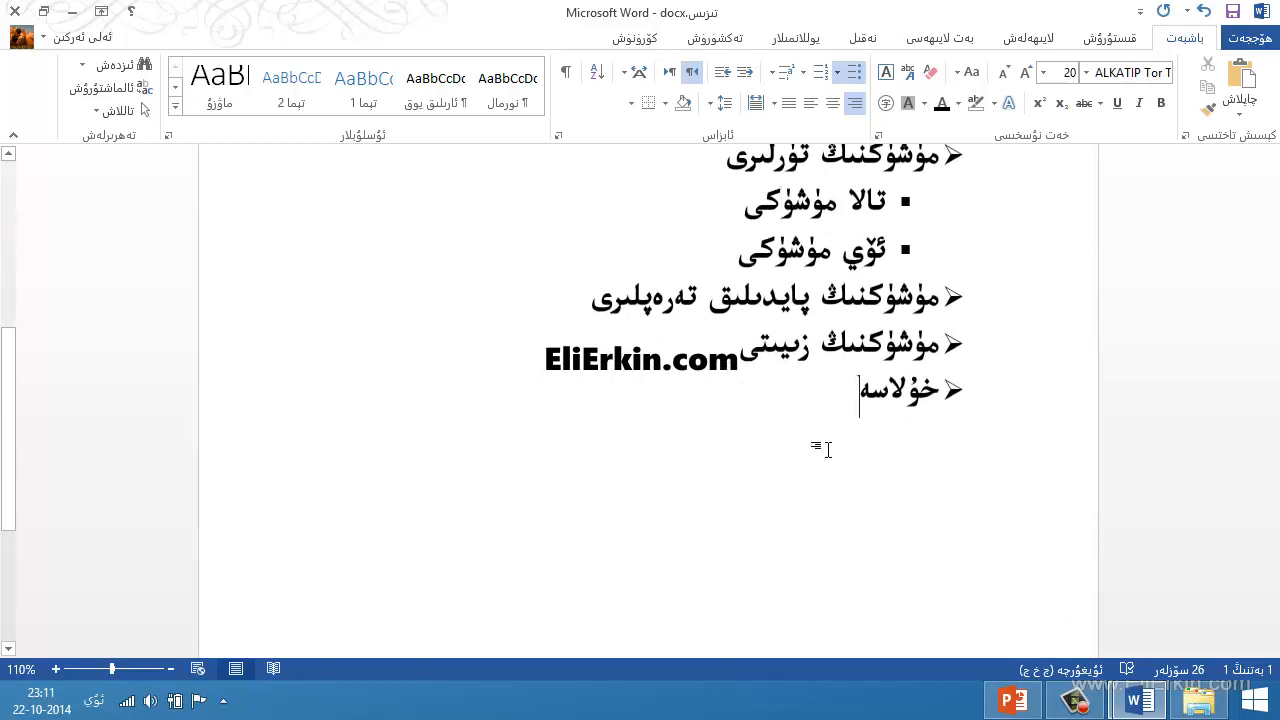
pyautogui.press('Return')
pyautogui.press('Return')
pyautogui.press('Return')
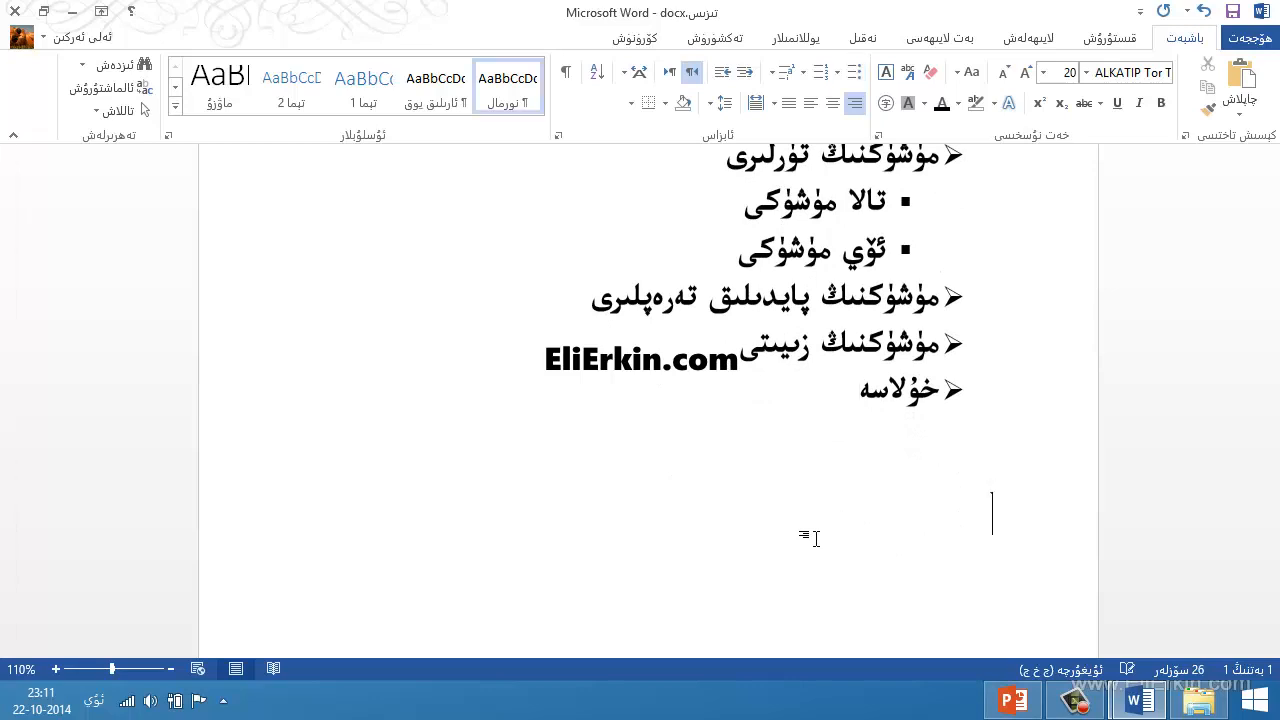
pyautogui.click(824, 80)
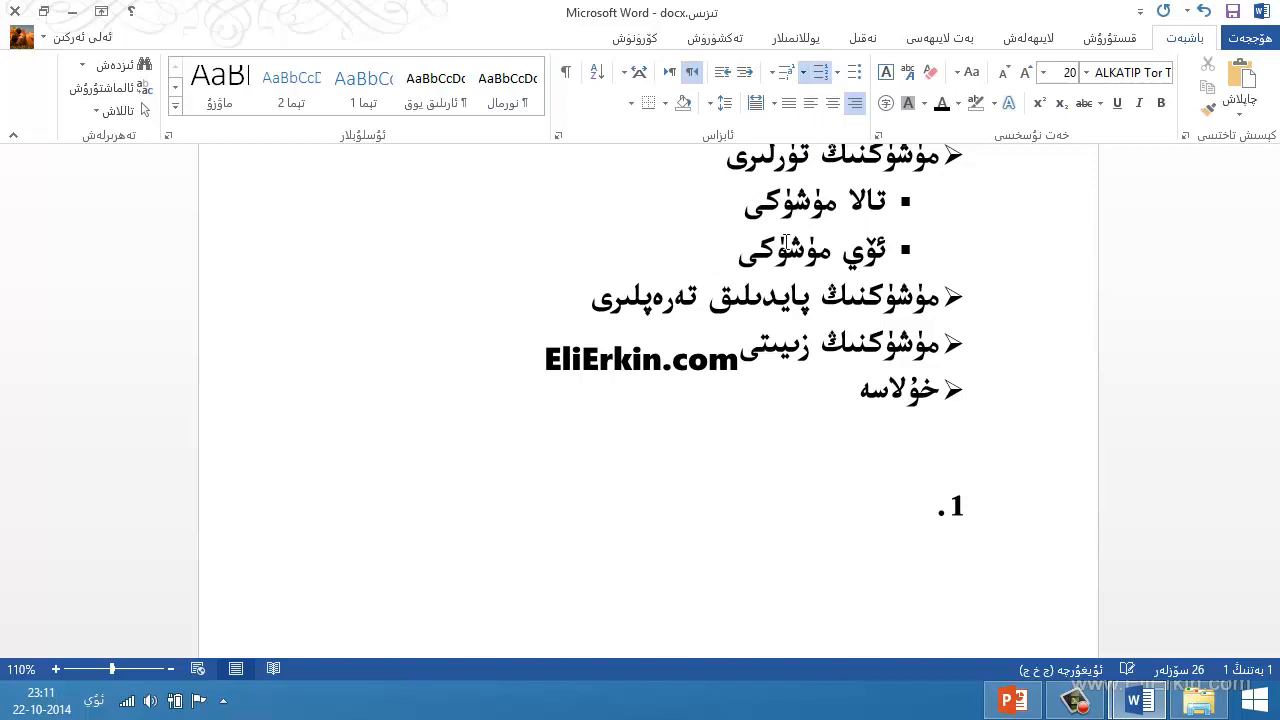
pyautogui.scroll(-4, 820, 537)
pyautogui.scroll(3, 820, 534)
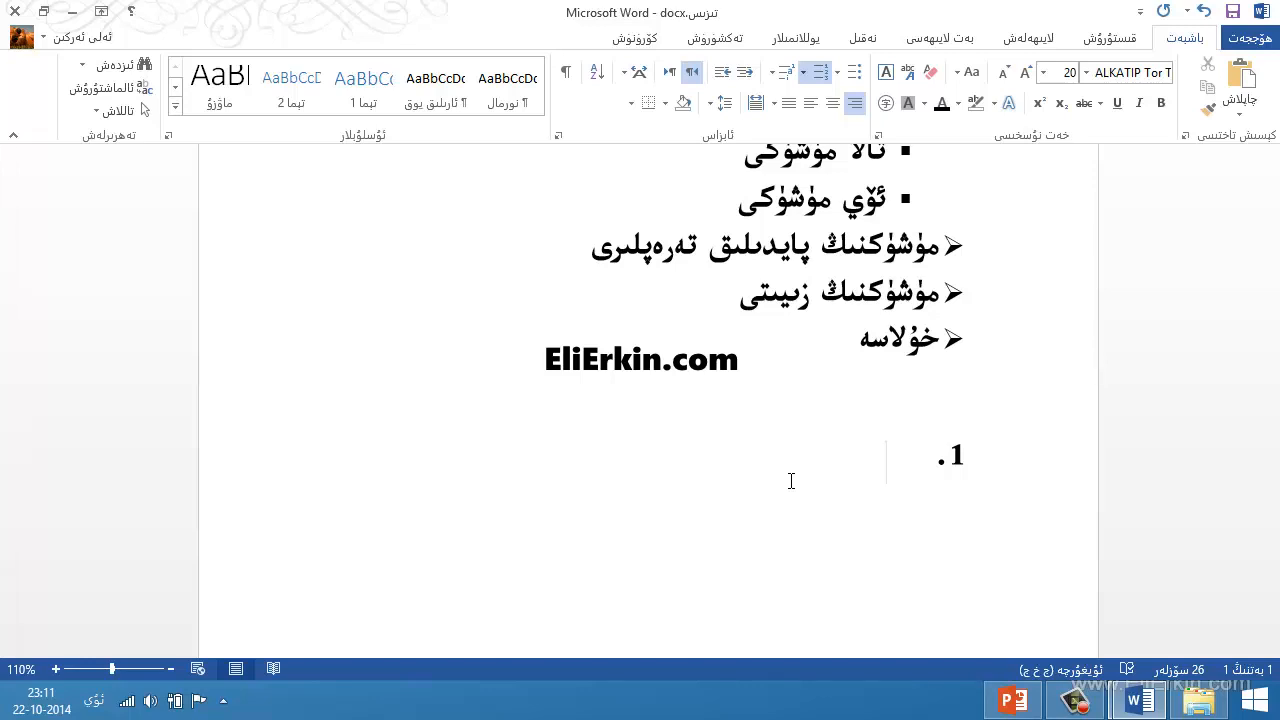
# Enter ئاسمان, زىمىن and دېڭىز as the three items of the numbered list
pyautogui.write('ئاسمان')
pyautogui.press('Return')
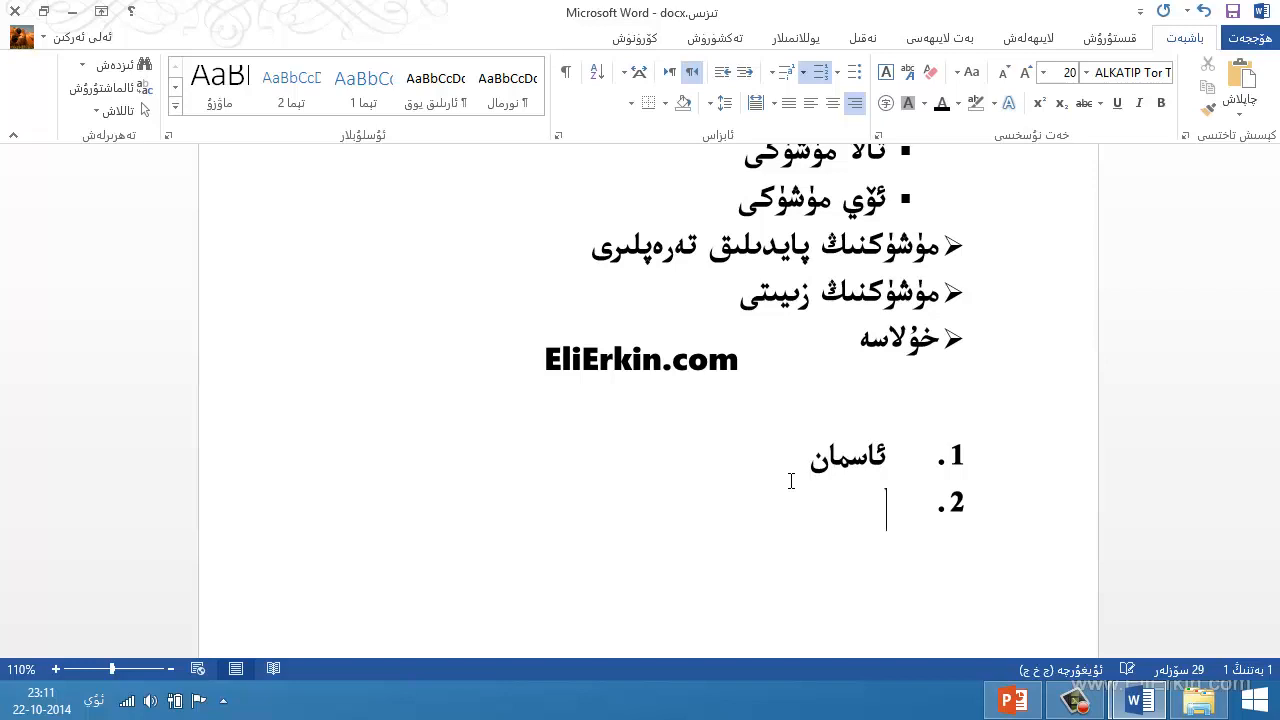
pyautogui.write('زېمىن')
pyautogui.press('Return')
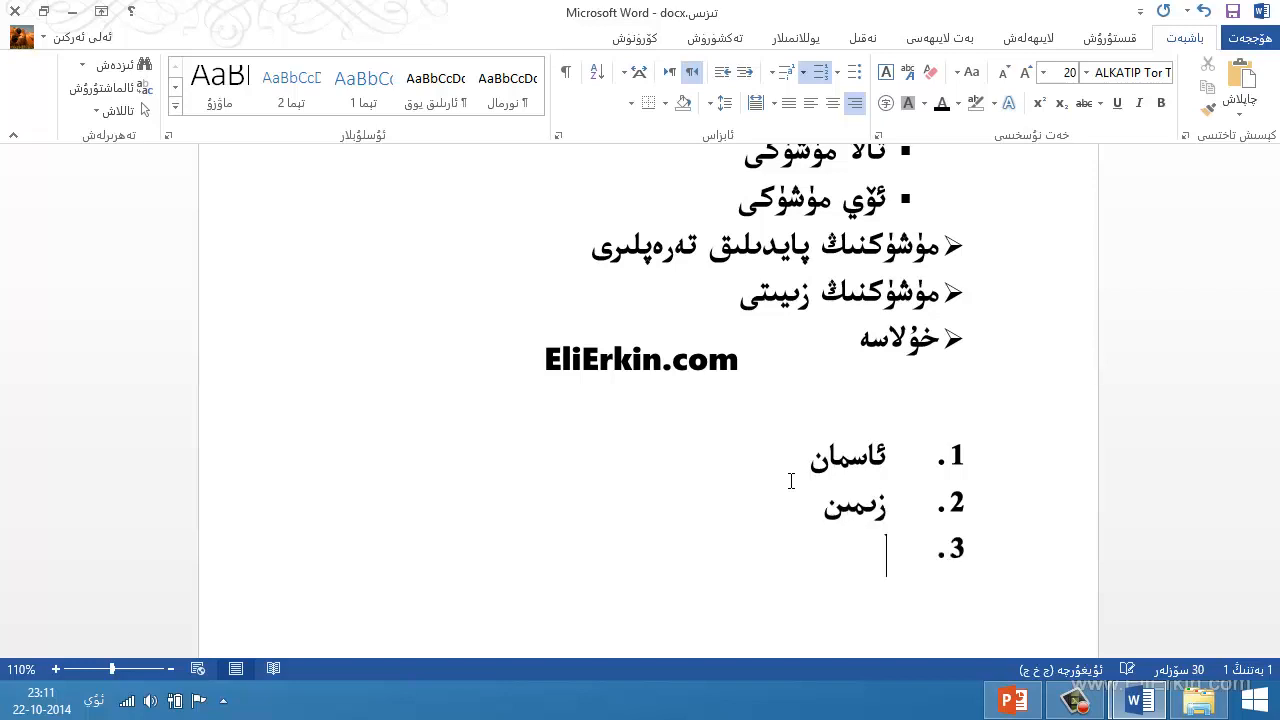
pyautogui.write('دېڭىز')
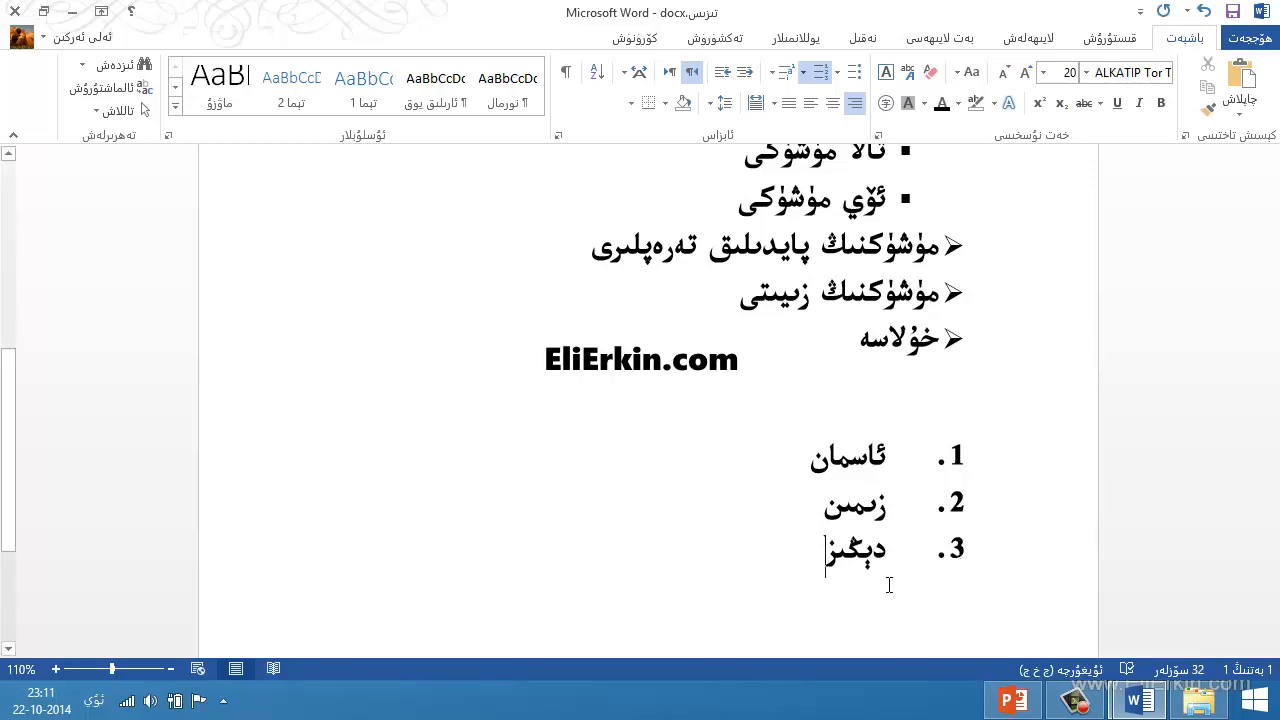
# End the numbered list after دېڭىز by adding an unnumbered paragraph below it
pyautogui.click(932, 464)
pyautogui.scroll(-2, 910, 550)
pyautogui.scroll(2, 910, 550)
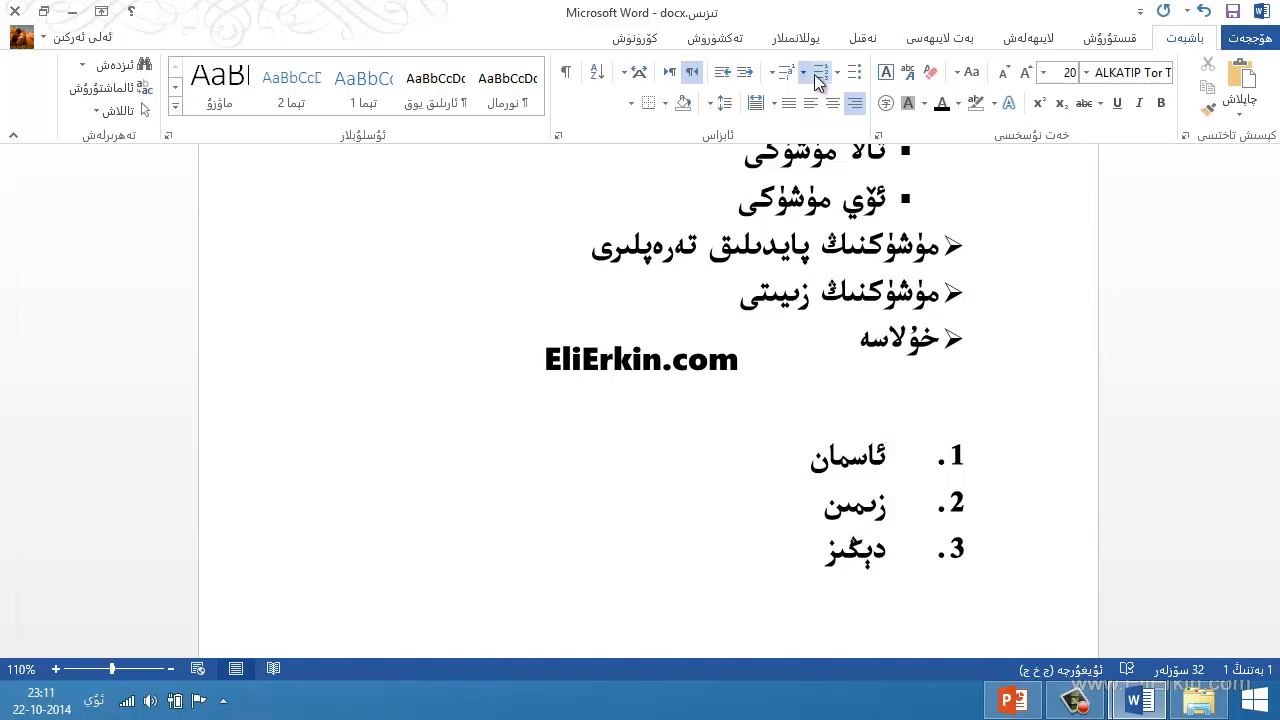
pyautogui.scroll(-2, 808, 451)
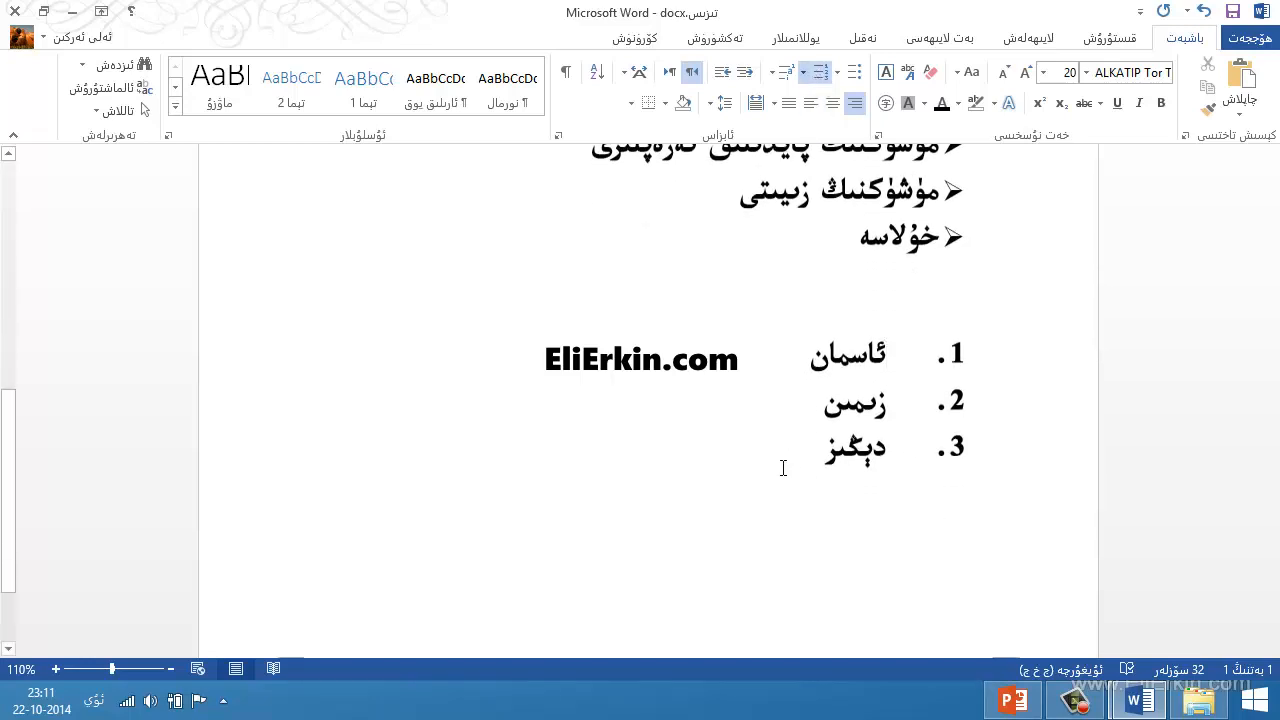
pyautogui.press('Return')
pyautogui.press('Return')
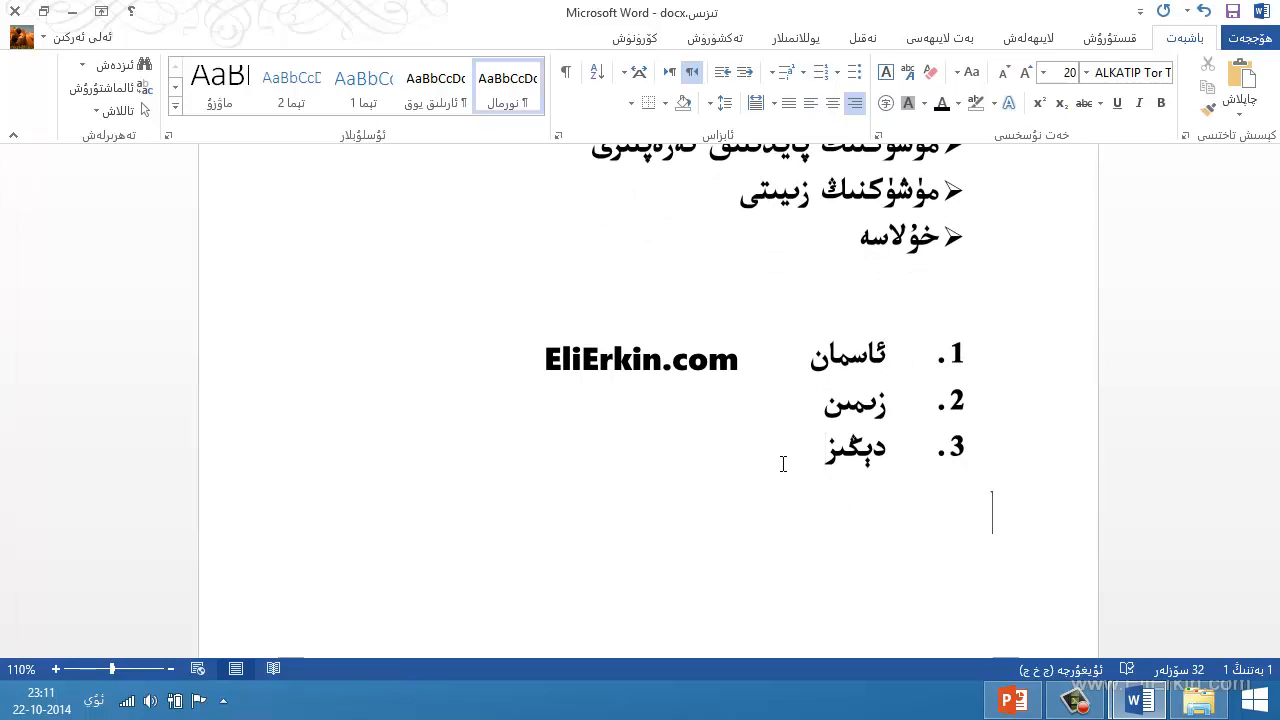
# Enter 1. and 2. as plain text on separate lines below the numbered list
pyautogui.write('1.')
pyautogui.press('Return')
pyautogui.write('2.')
pyautogui.press('Return')
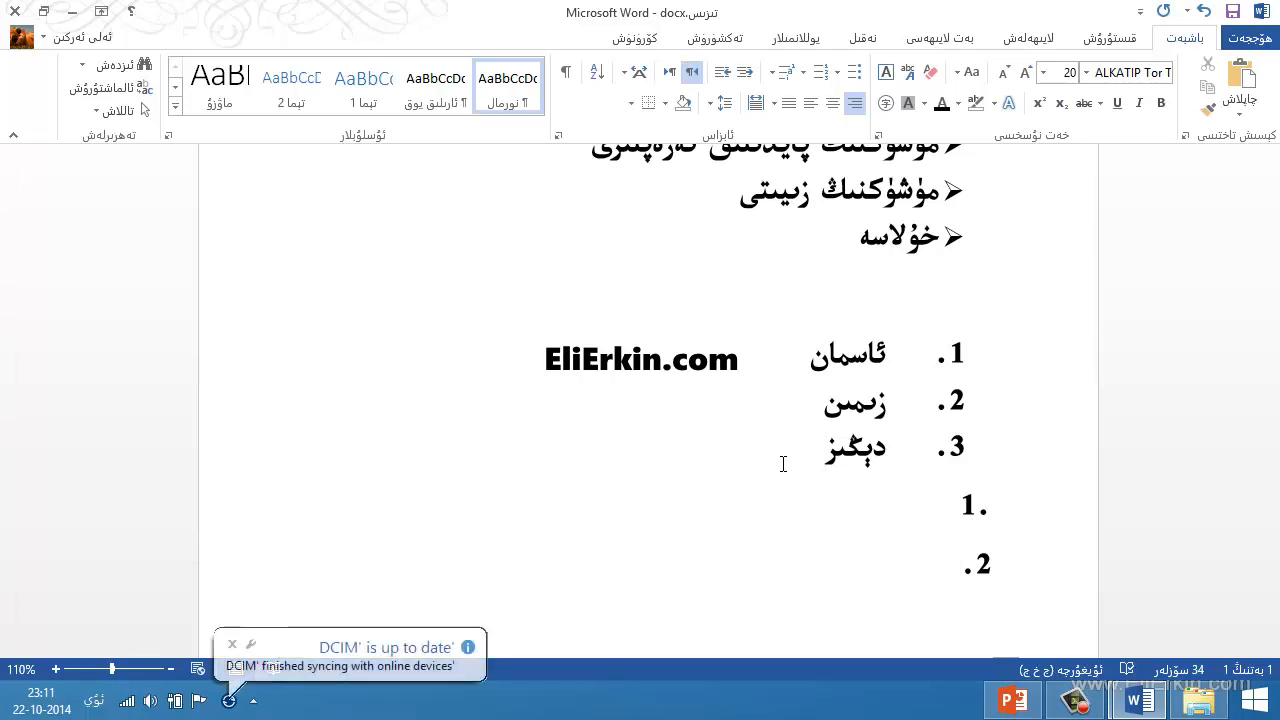
# Select and delete the two manually entered numbers below the numbered list
pyautogui.scroll(-2, 877, 280)
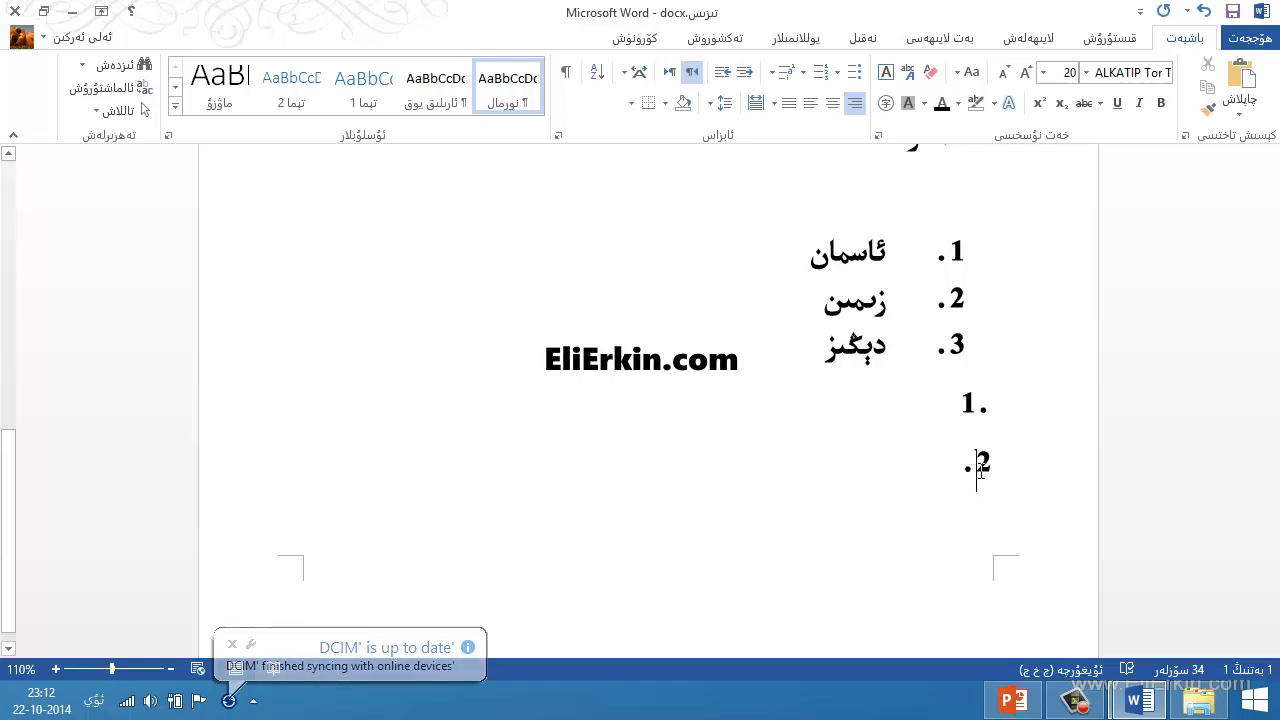
pyautogui.doubleClick(979, 468)
pyautogui.click(968, 470)
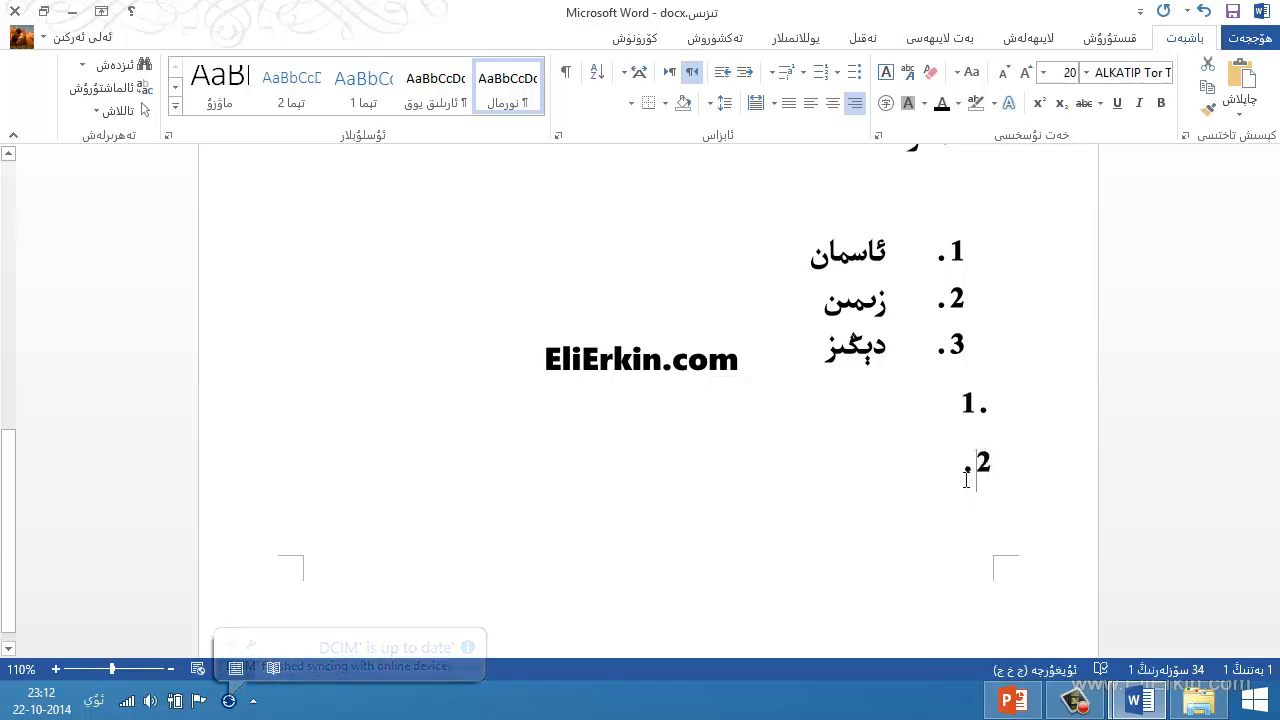
pyautogui.moveTo(968, 468); pyautogui.dragTo(970, 413)
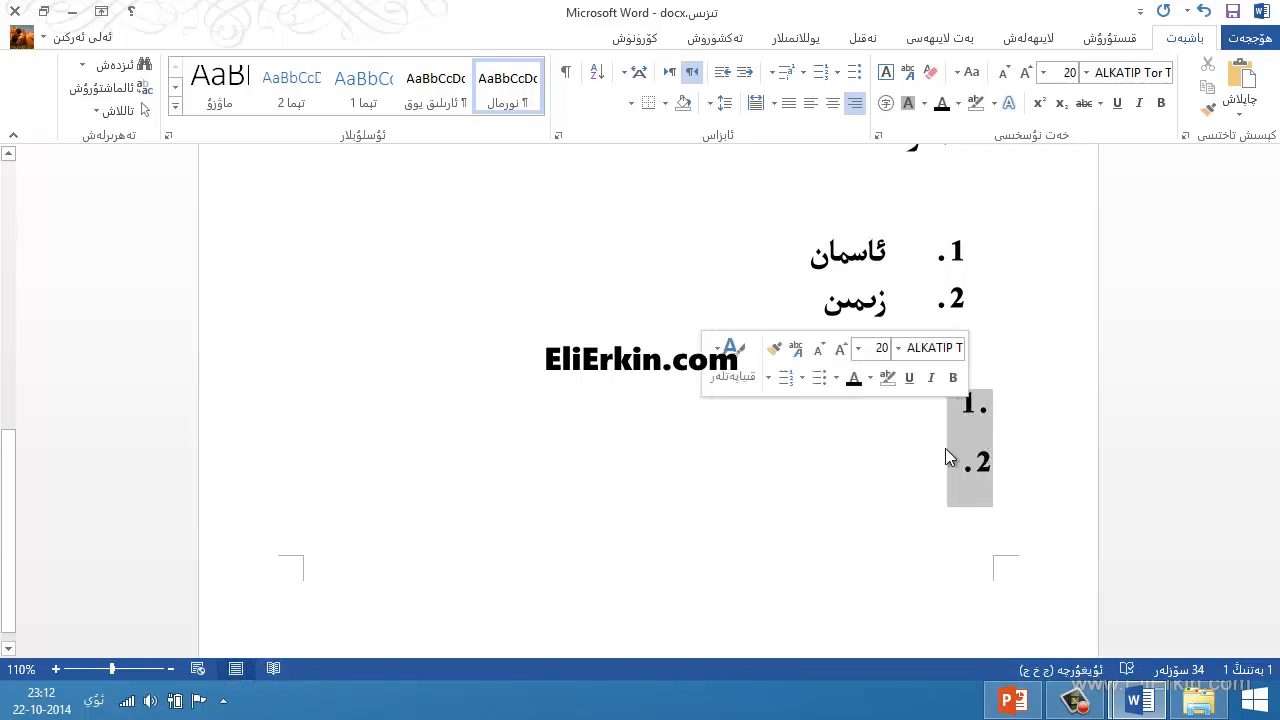
pyautogui.press('Delete')
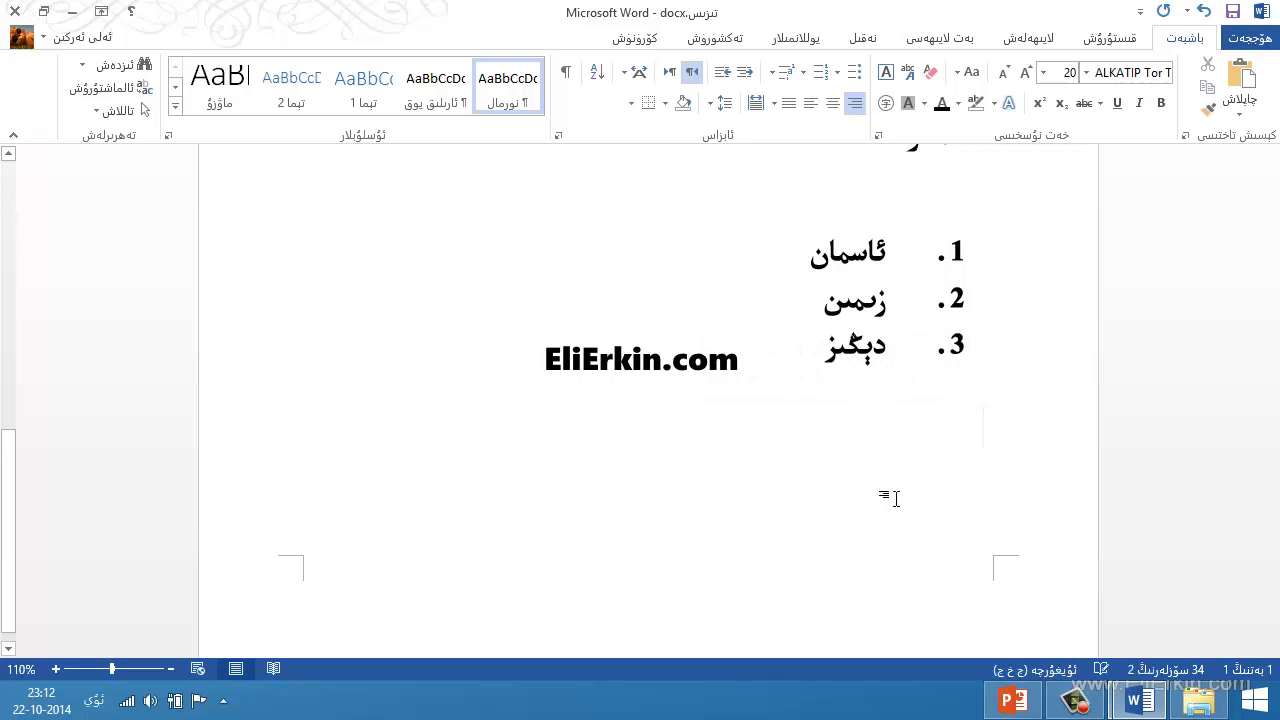
# Insert دەريا as a new numbered item directly after ئاسمان
pyautogui.click(940, 252)
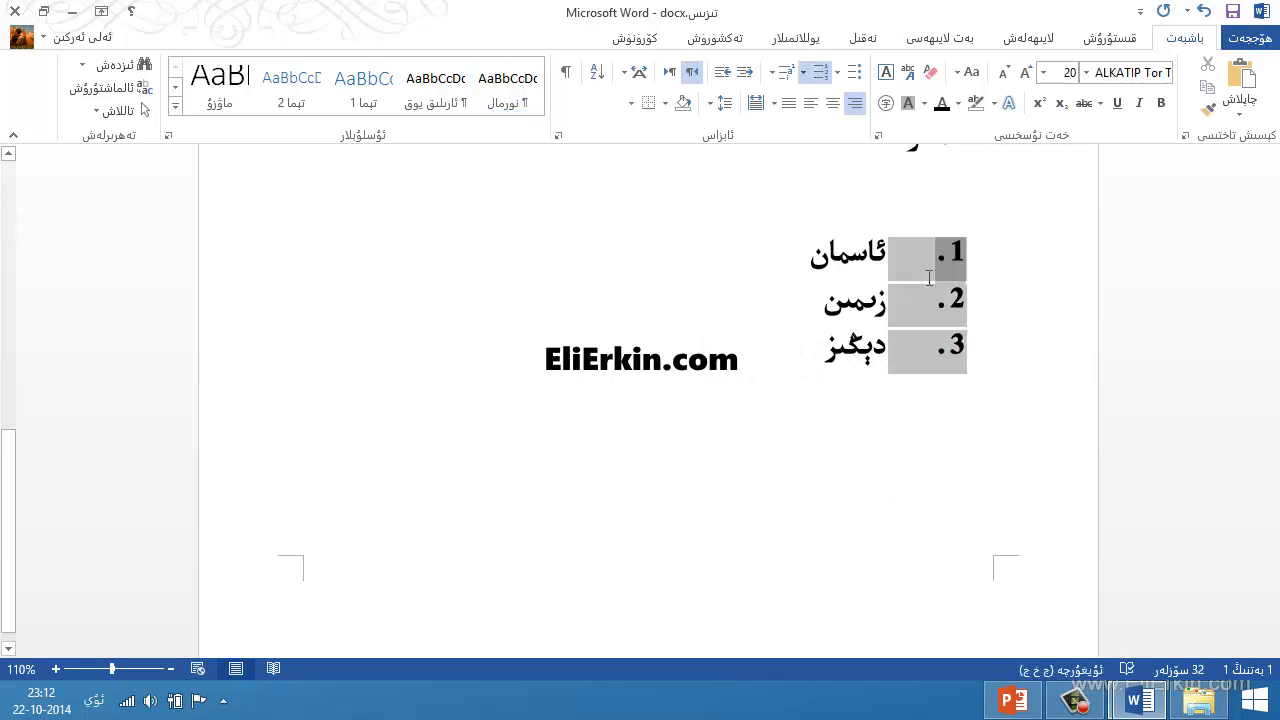
pyautogui.click(933, 300)
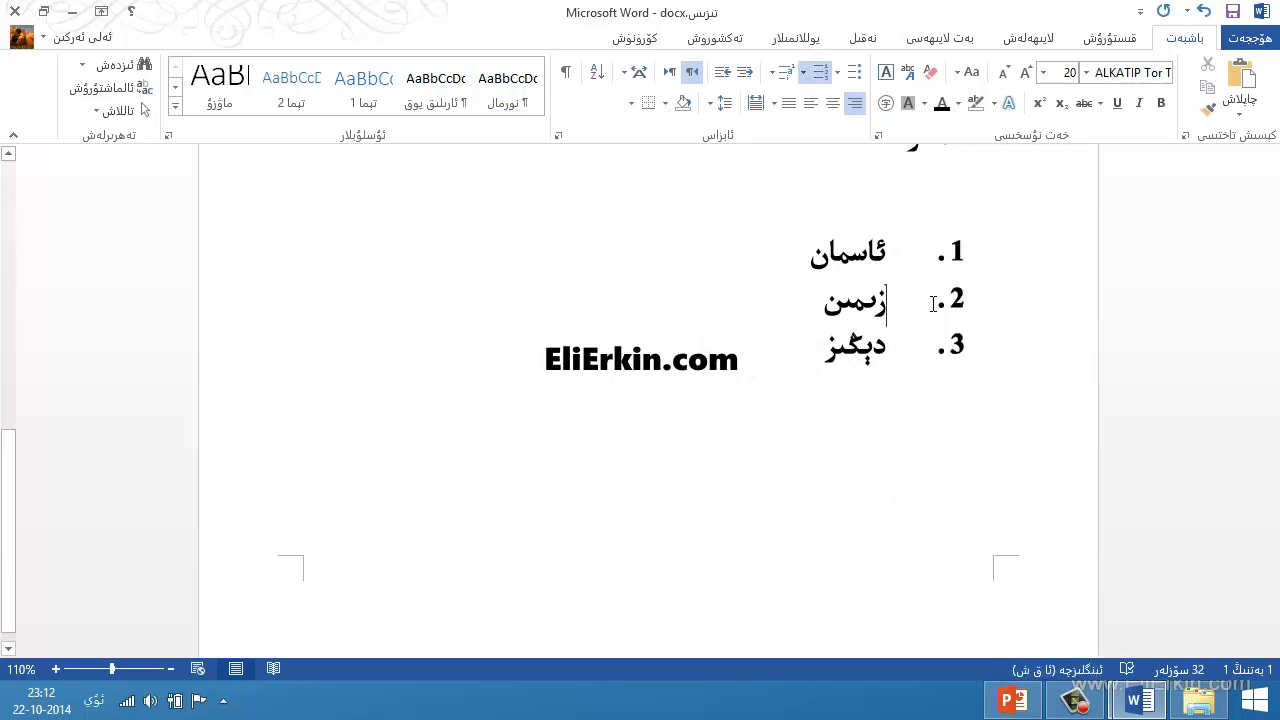
pyautogui.click(805, 257)
pyautogui.press('Return')
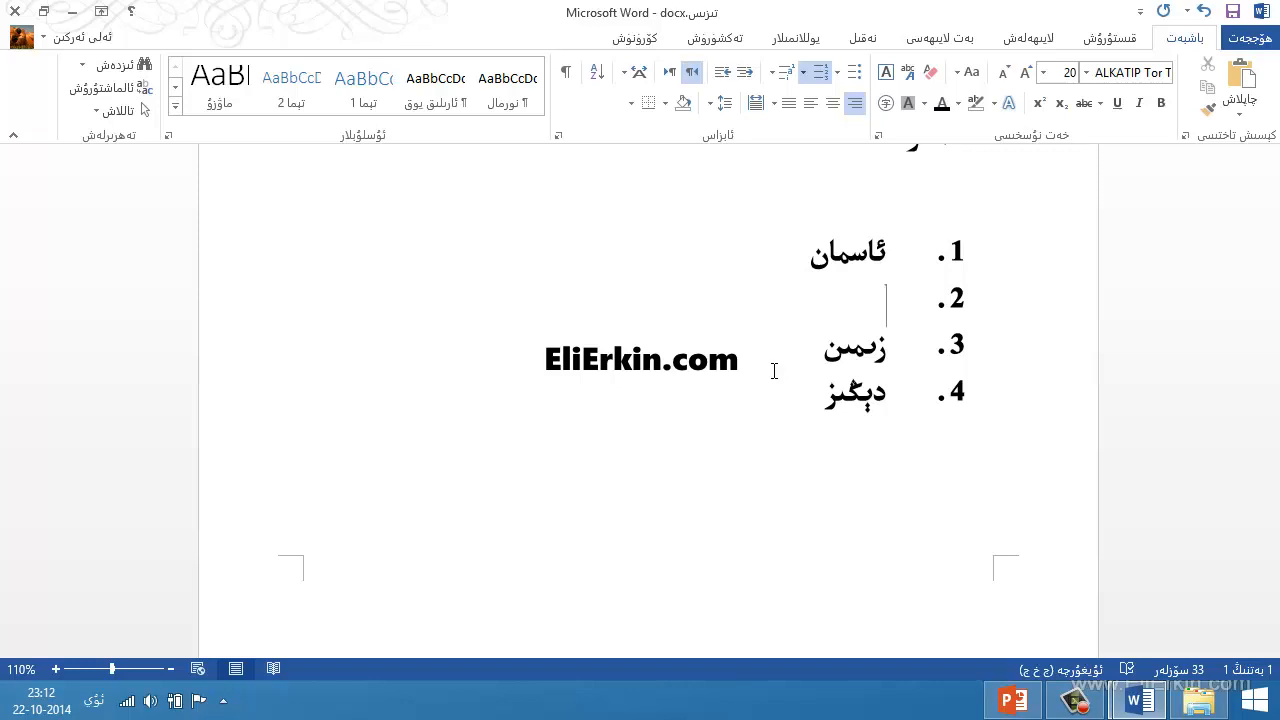
pyautogui.write('دەريا')
pyautogui.scroll(2, 774, 371)
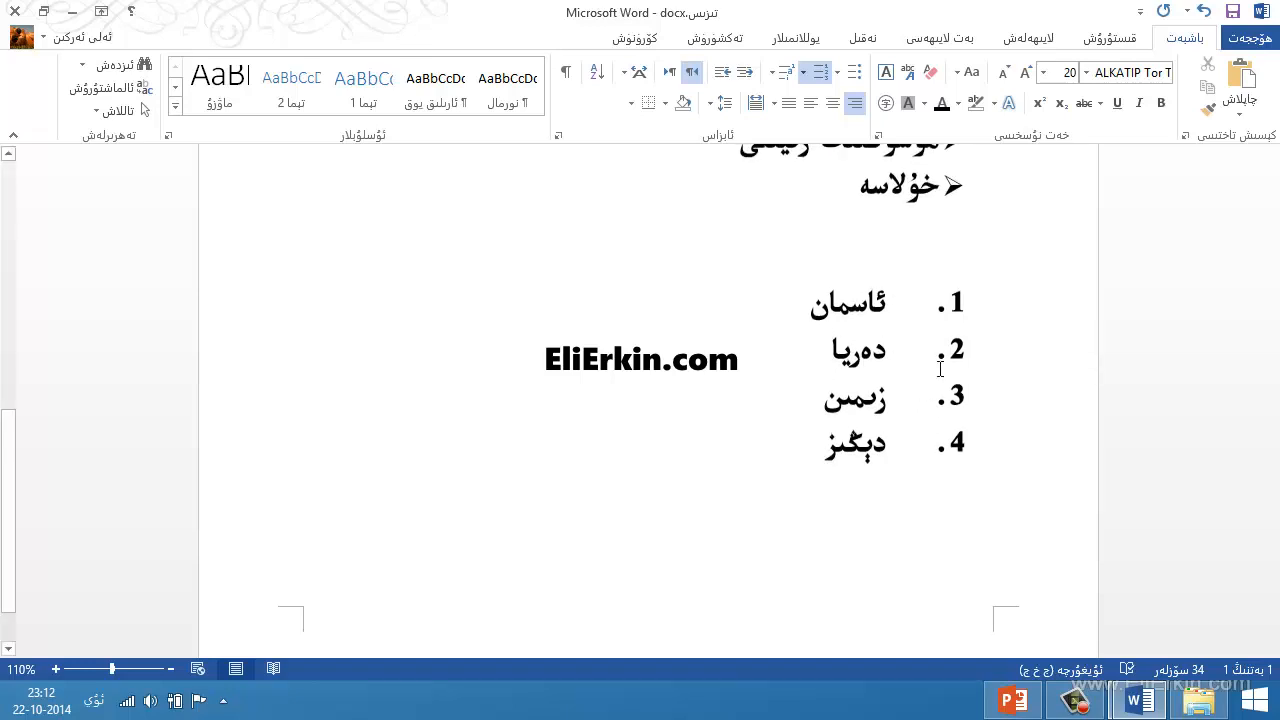
pyautogui.scroll(7, 935, 375)
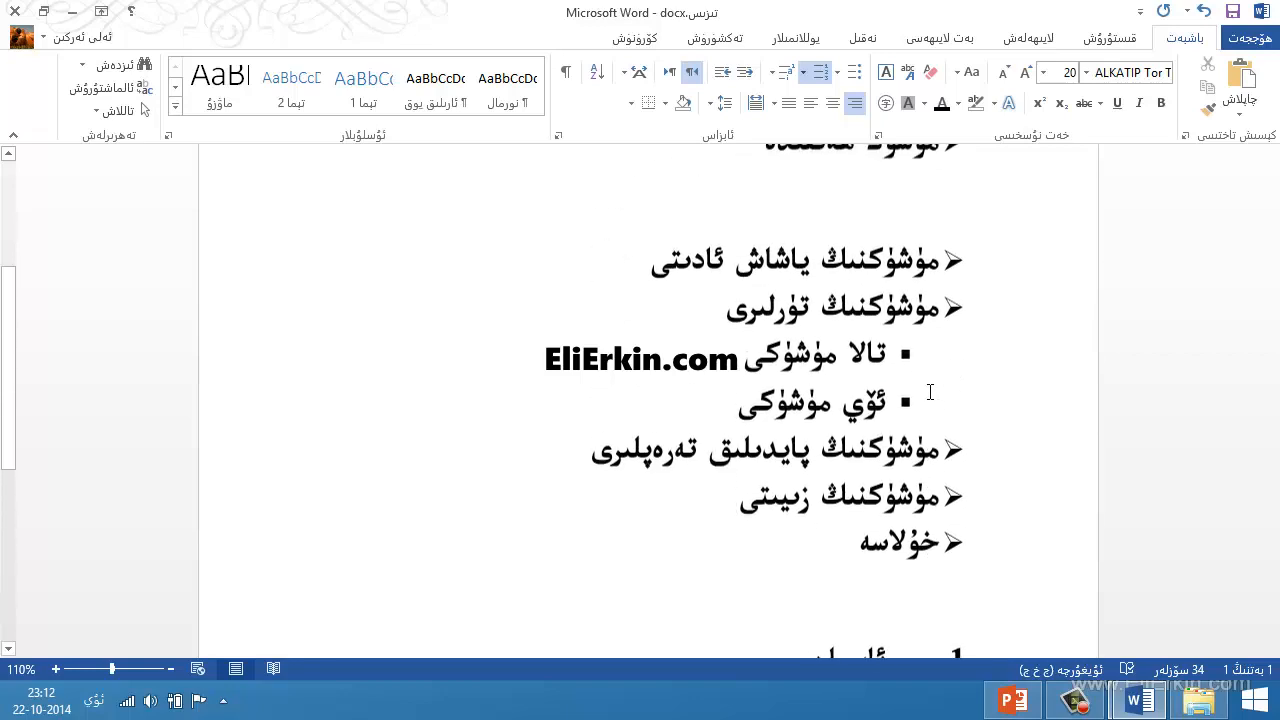
pyautogui.scroll(4, 930, 392)
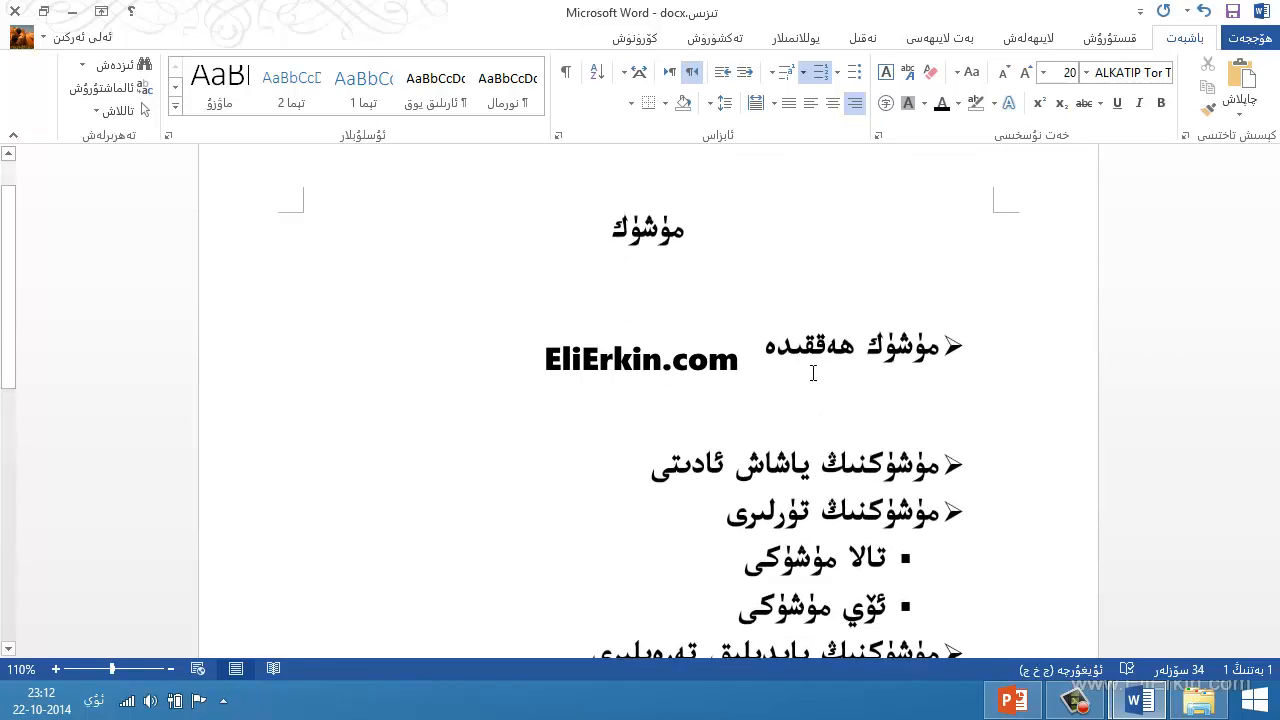